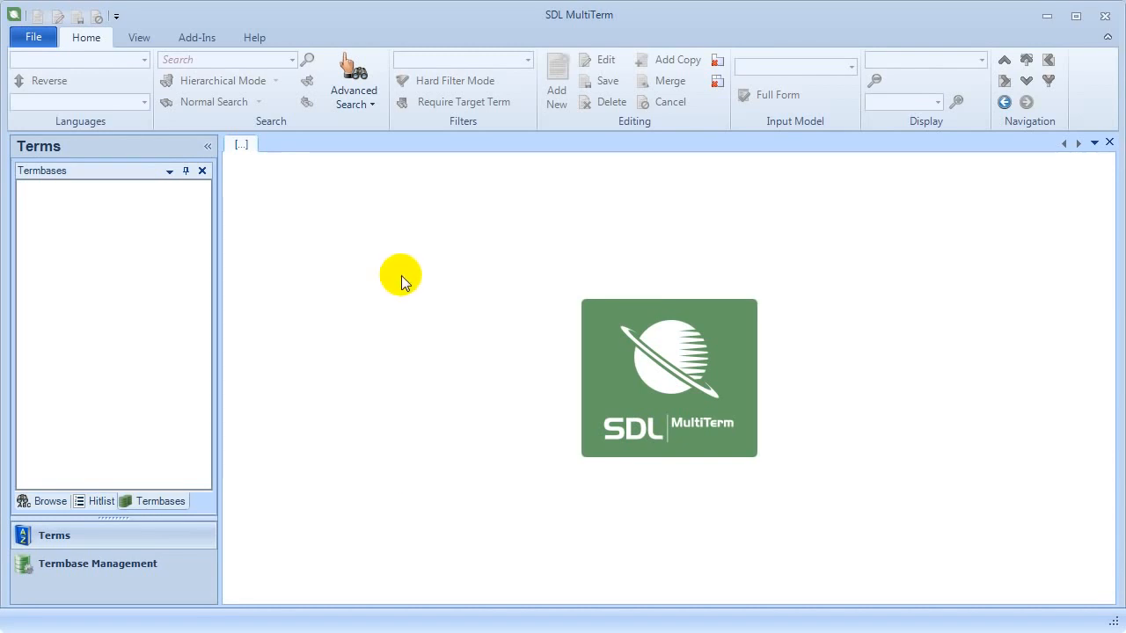
# Step: Create a new termbase and save it in the Termbases folder as My First Termbase
pyautogui.click(34, 37)
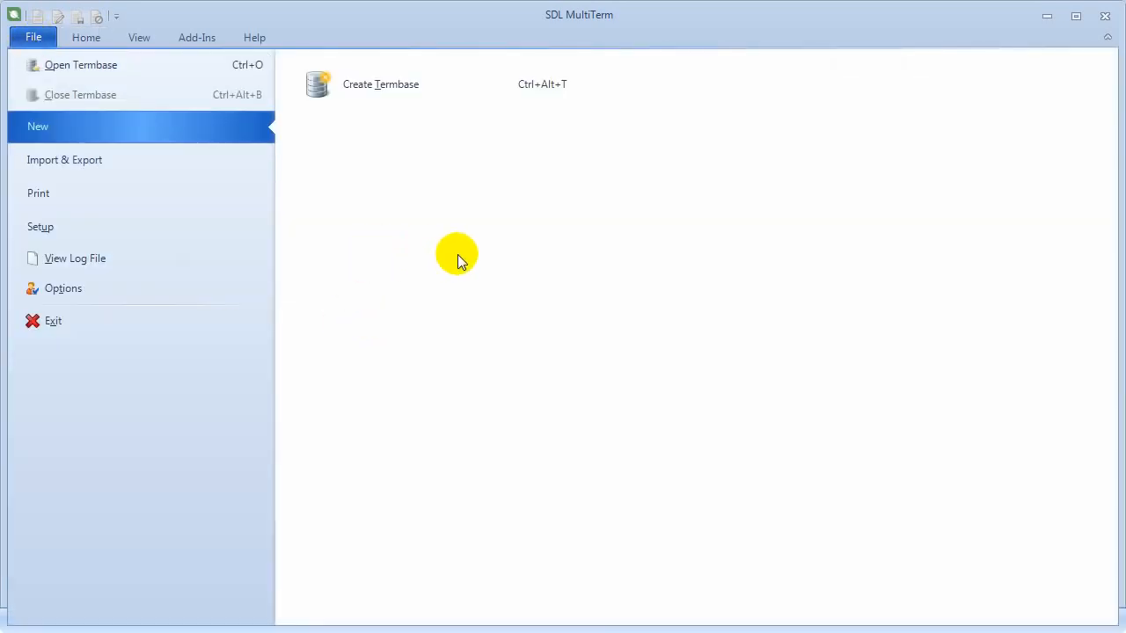
pyautogui.click(377, 83)
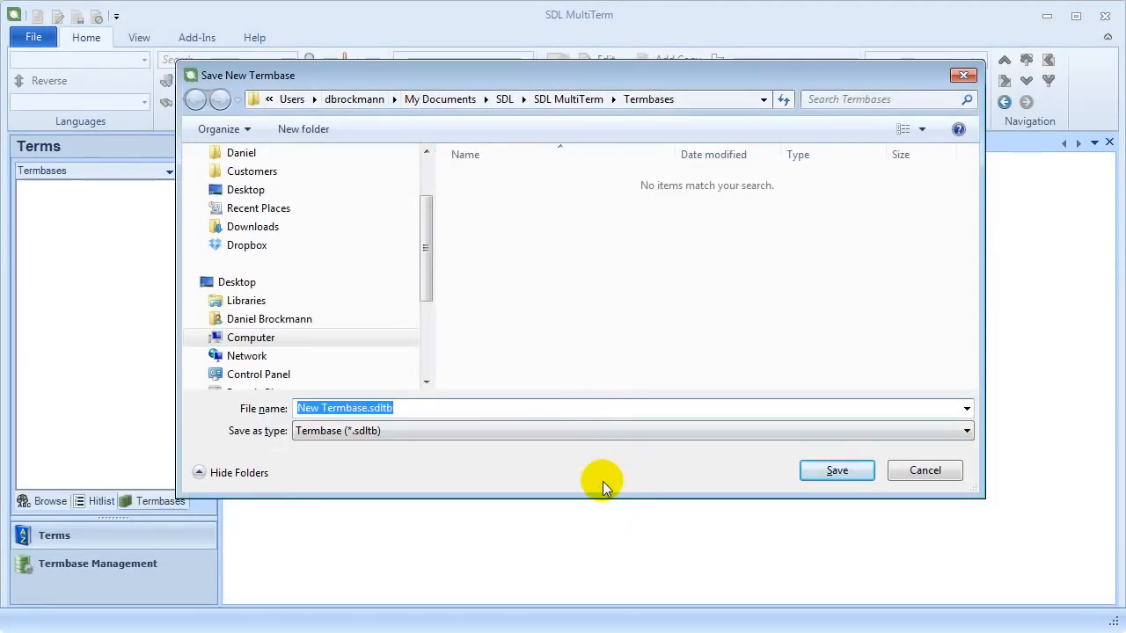
pyautogui.moveTo(598, 494); pyautogui.dragTo(595, 457)
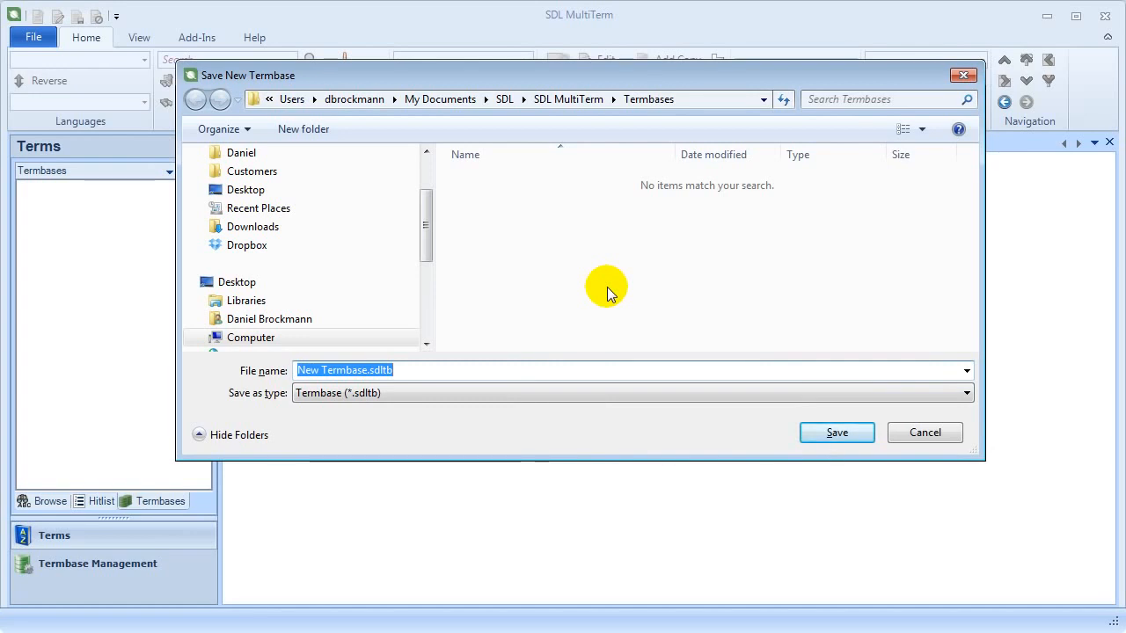
pyautogui.write('My Firt')
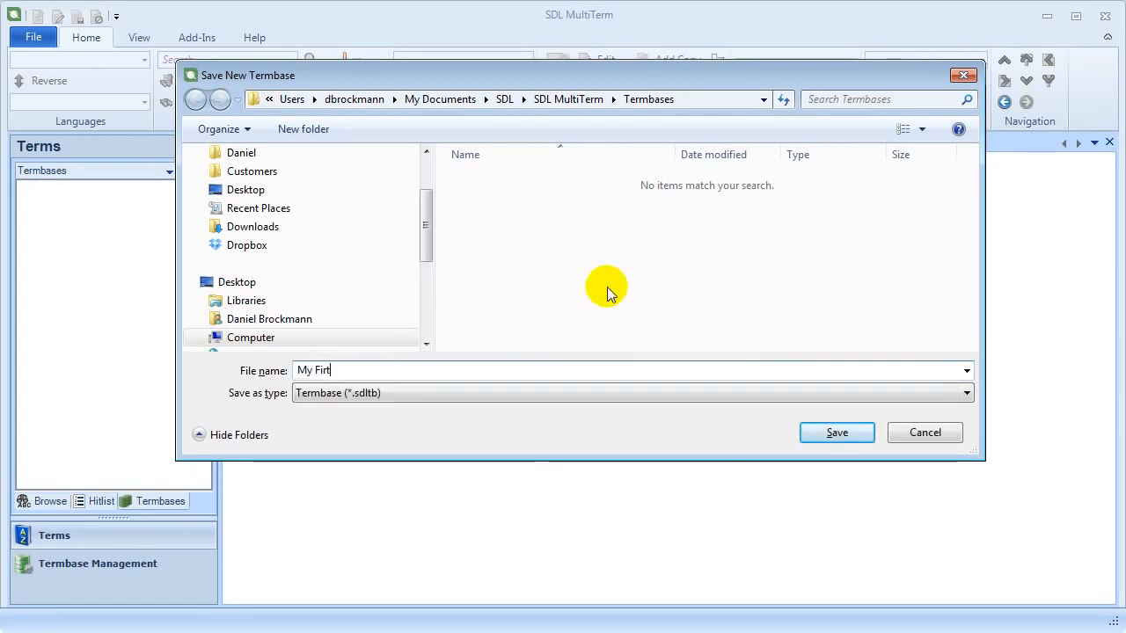
pyautogui.press('BackSpace')
pyautogui.write('st Termbase')
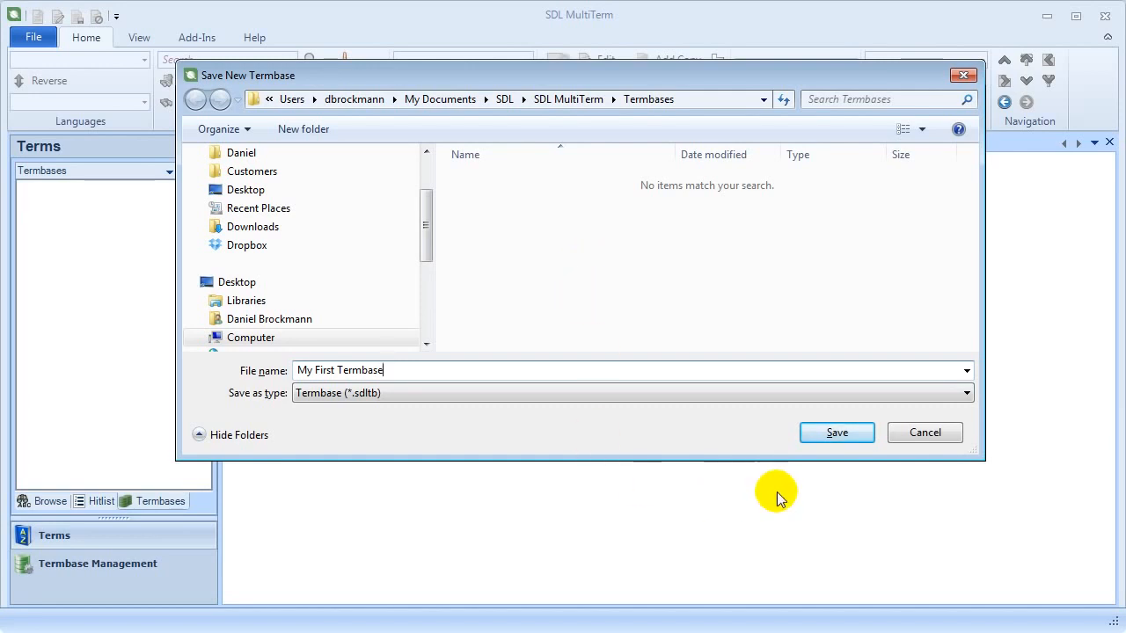
pyautogui.click(835, 433)
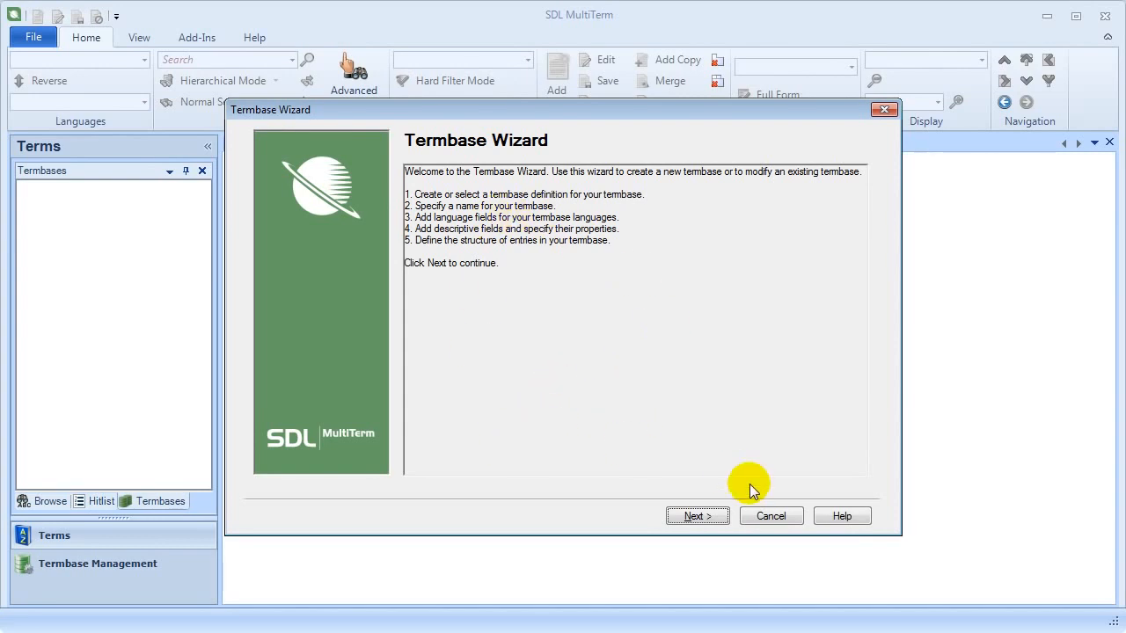
# Step: Base the termbase definition on the predefined Multilingual termbase template and continue to the naming page
pyautogui.click(695, 517)
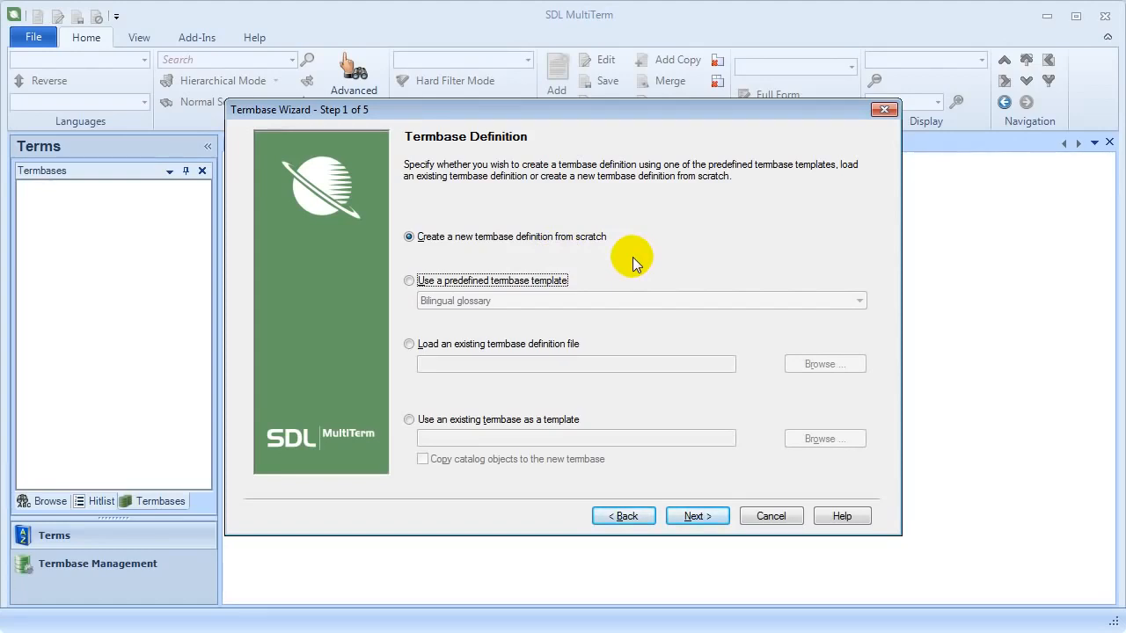
pyautogui.click(463, 281)
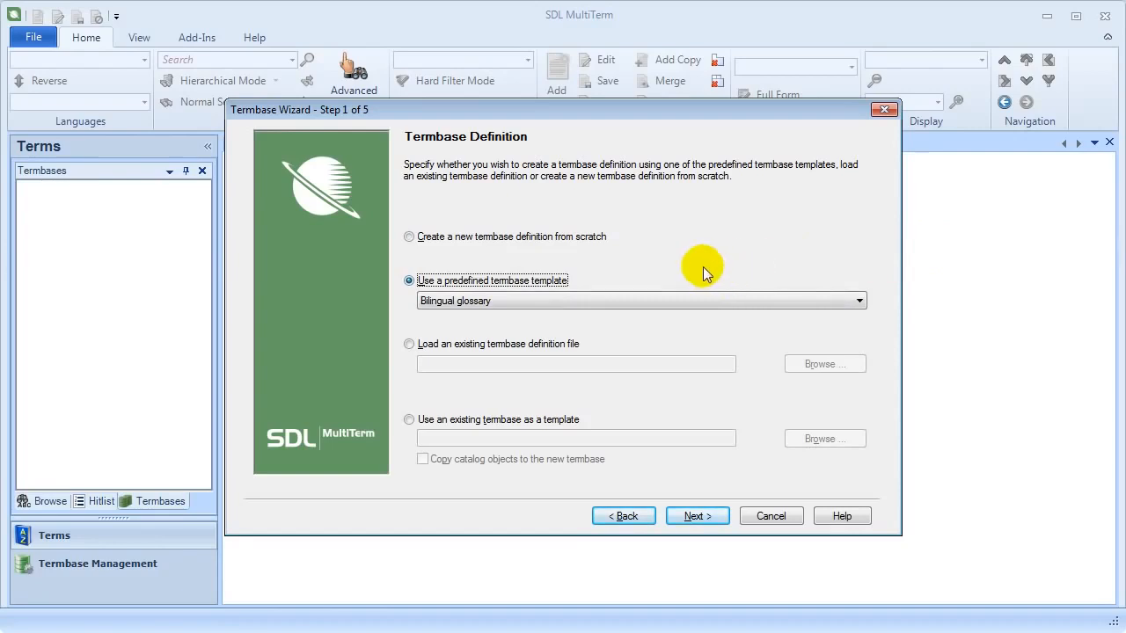
pyautogui.click(648, 300)
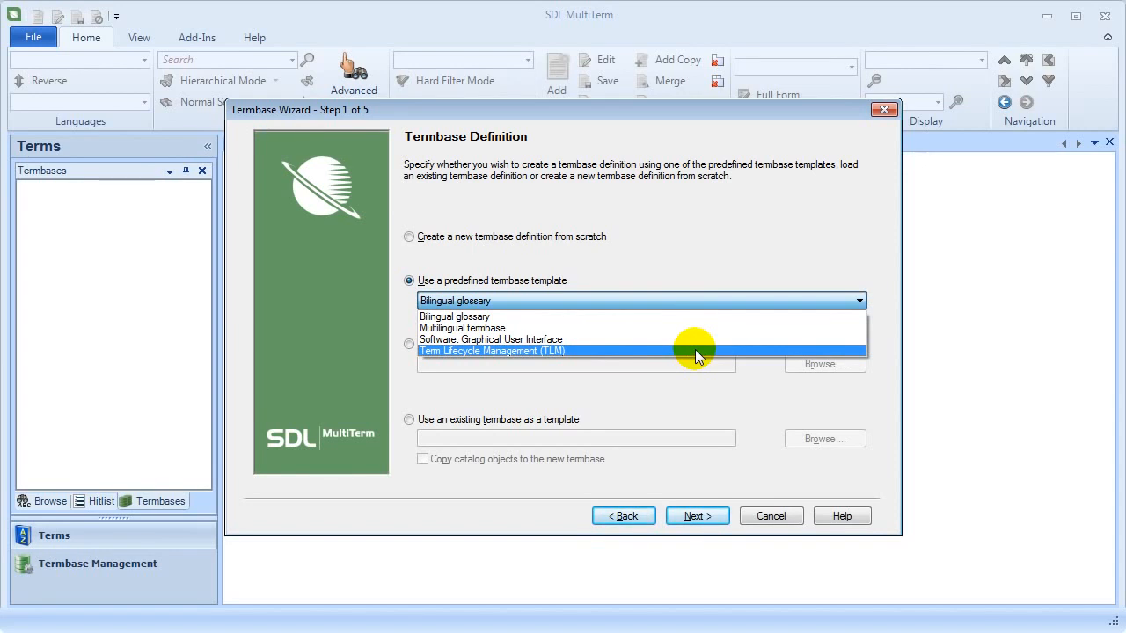
pyautogui.click(607, 327)
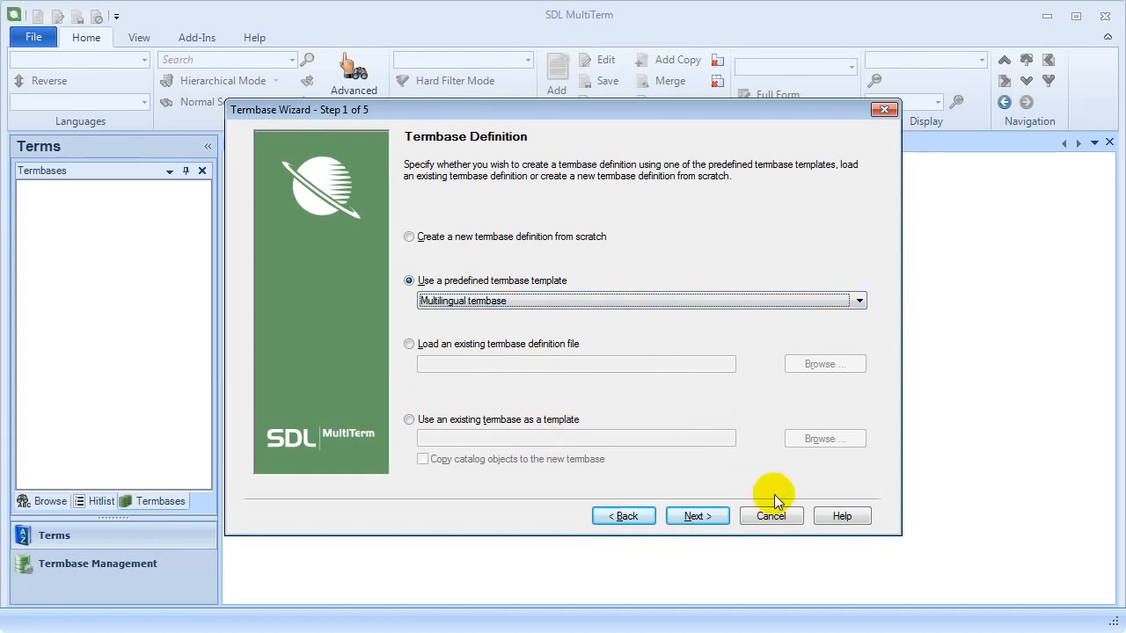
pyautogui.click(708, 515)
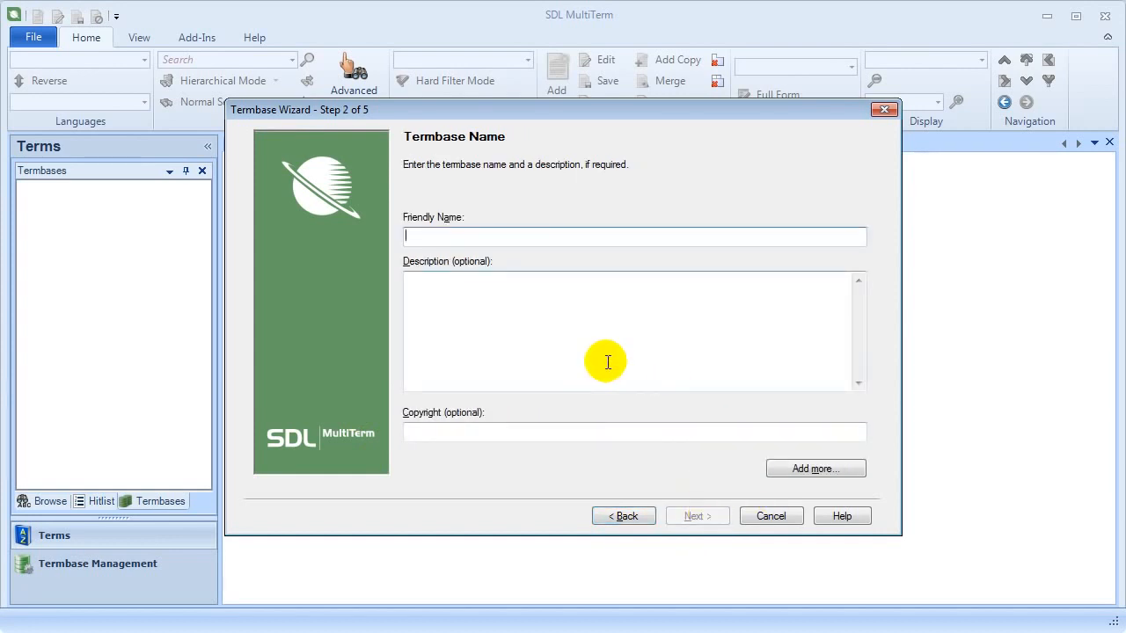
# Step: Give the termbase the friendly name My First Termbase and continue to the language fields without adding extra termbase information
pyautogui.write('My Fi')
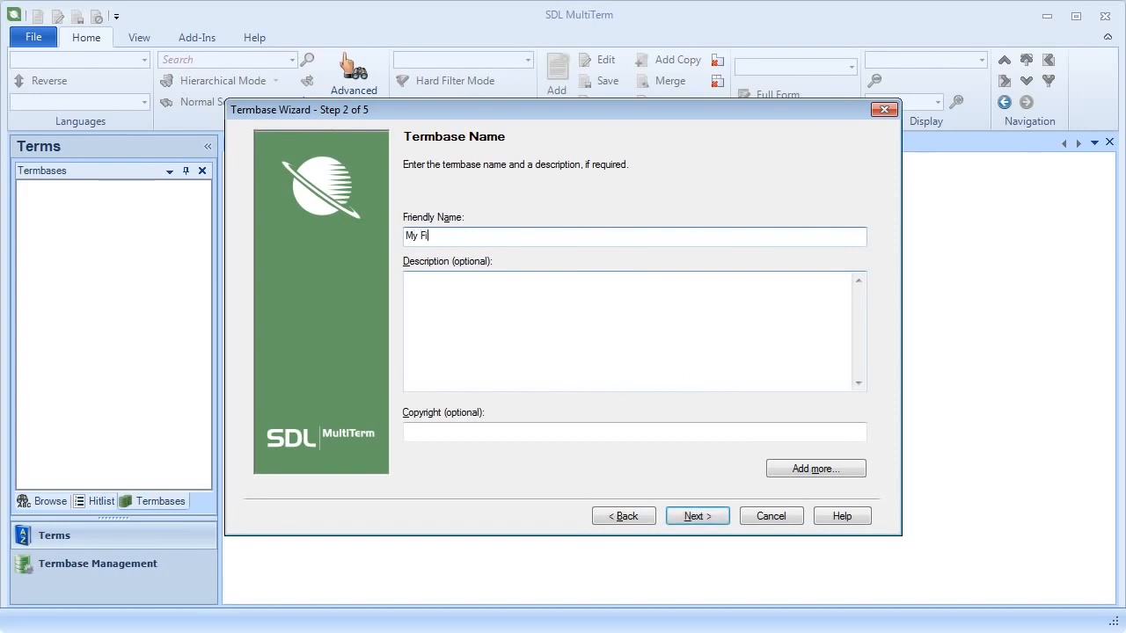
pyautogui.write('rst Termbase')
pyautogui.press('Tab')
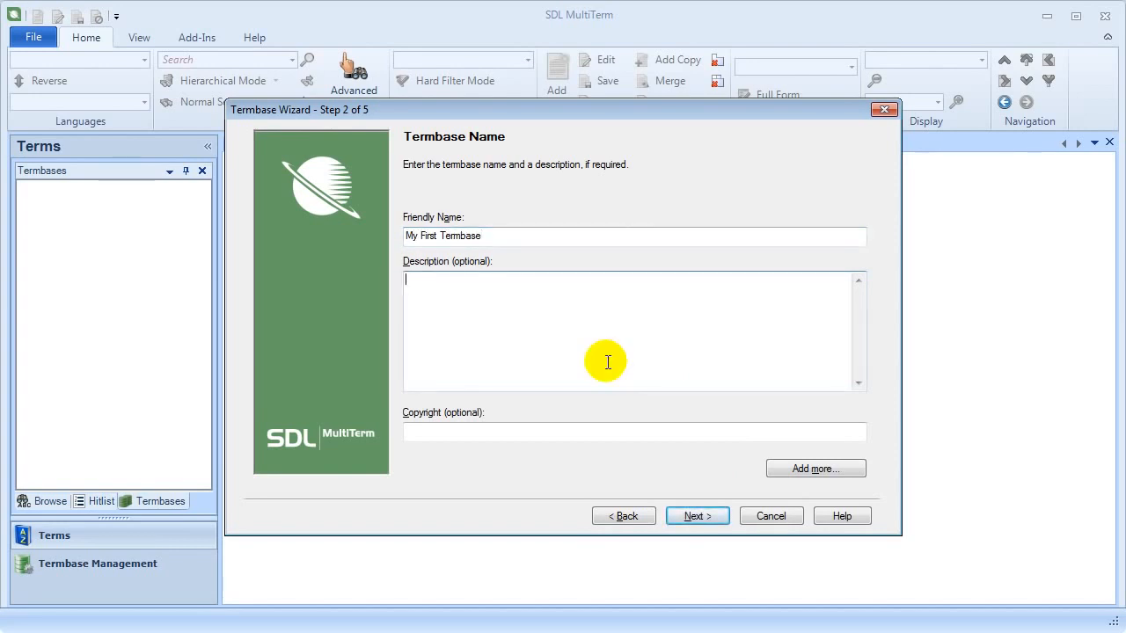
pyautogui.click(823, 468)
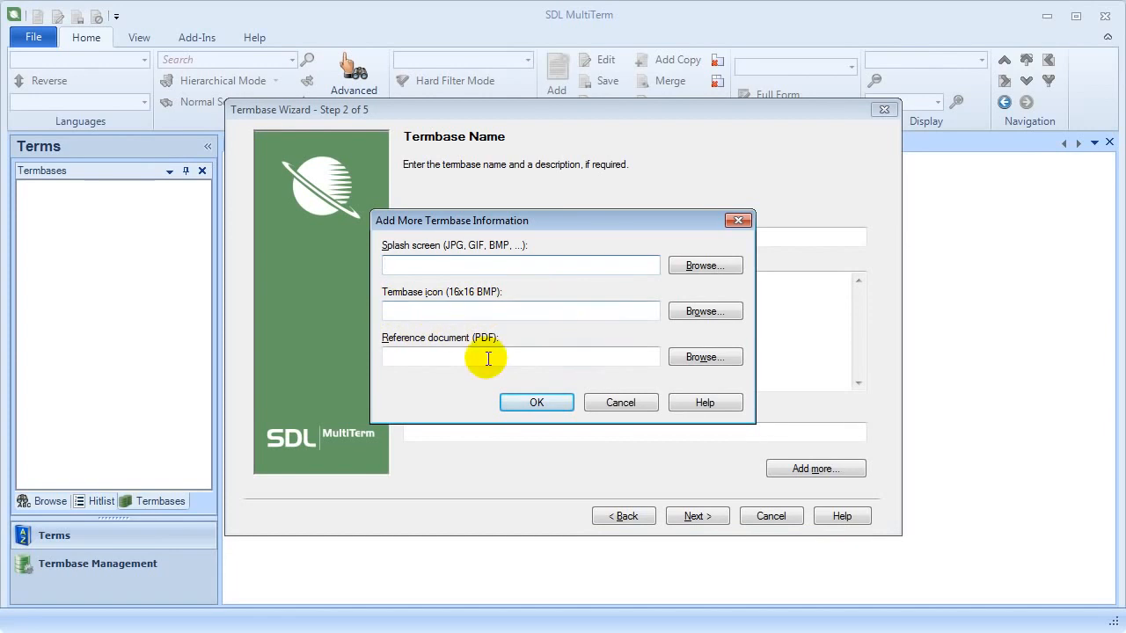
pyautogui.click(621, 402)
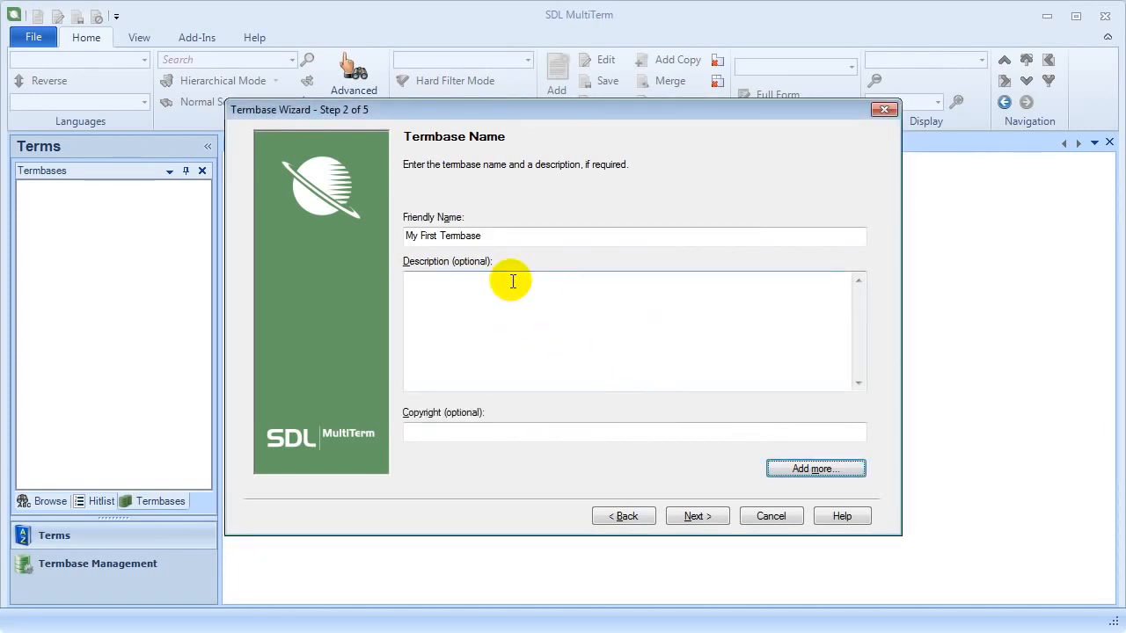
pyautogui.click(696, 517)
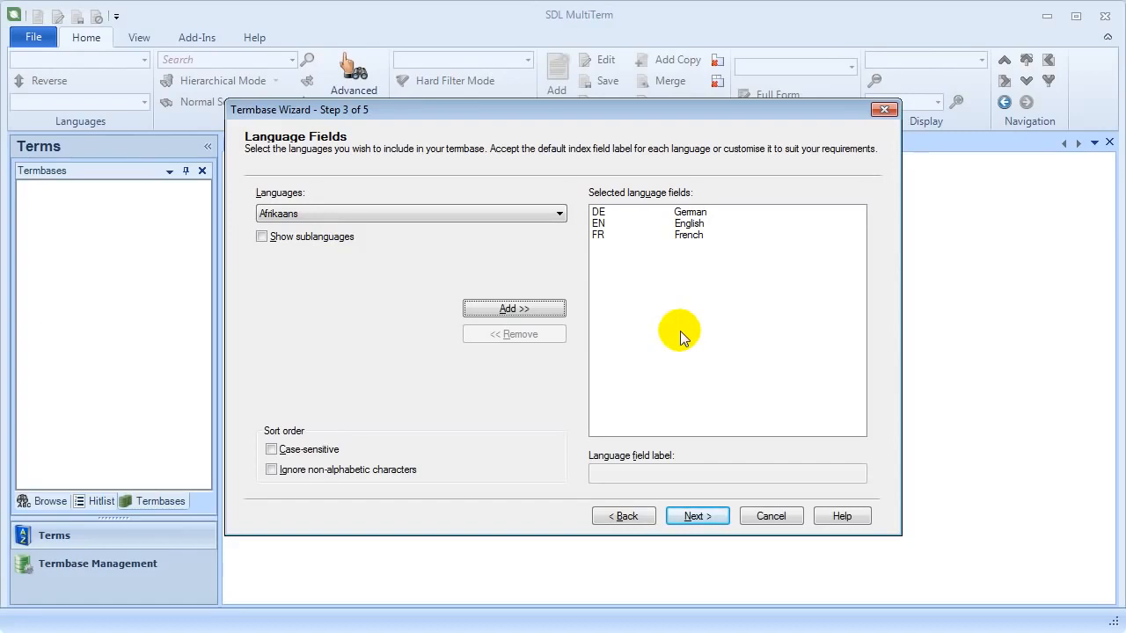
# Step: Add Japanese to the selected language fields
pyautogui.click(397, 214)
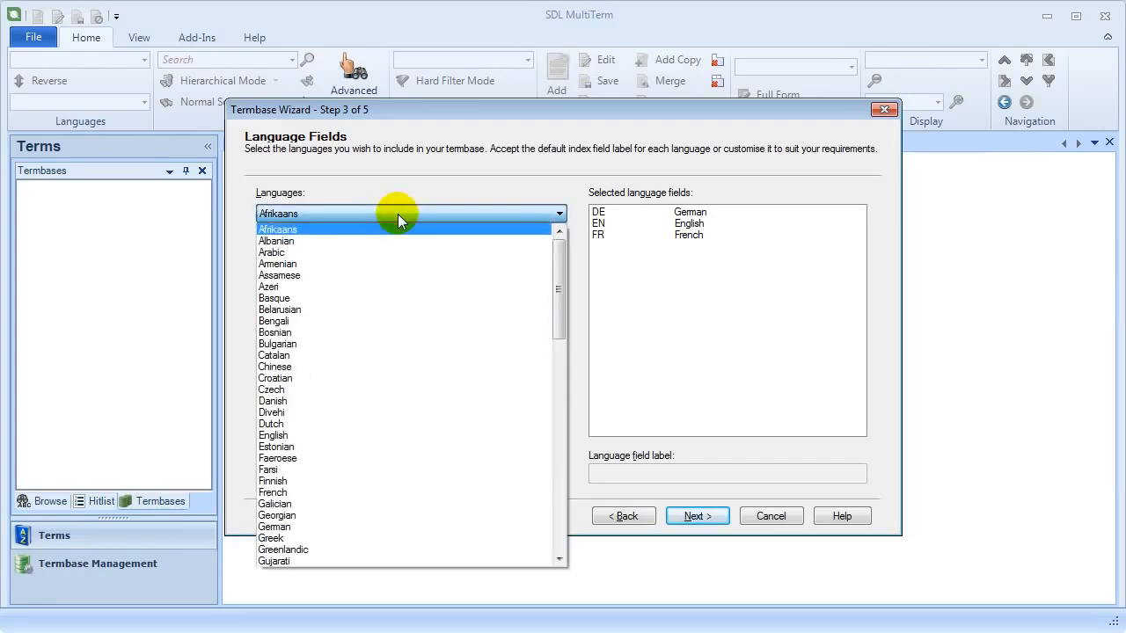
pyautogui.scroll(-2, 397, 214)
pyautogui.press('j')
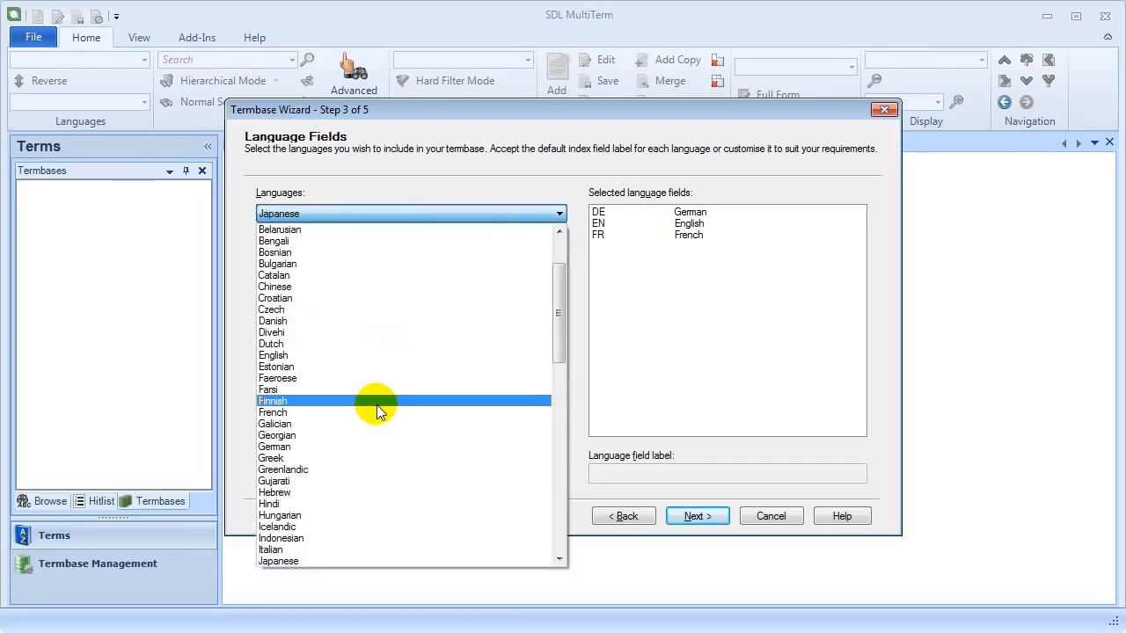
pyautogui.click(368, 558)
pyautogui.click(517, 308)
# Step: Add Spanish to the selected language fields
pyautogui.click(398, 217)
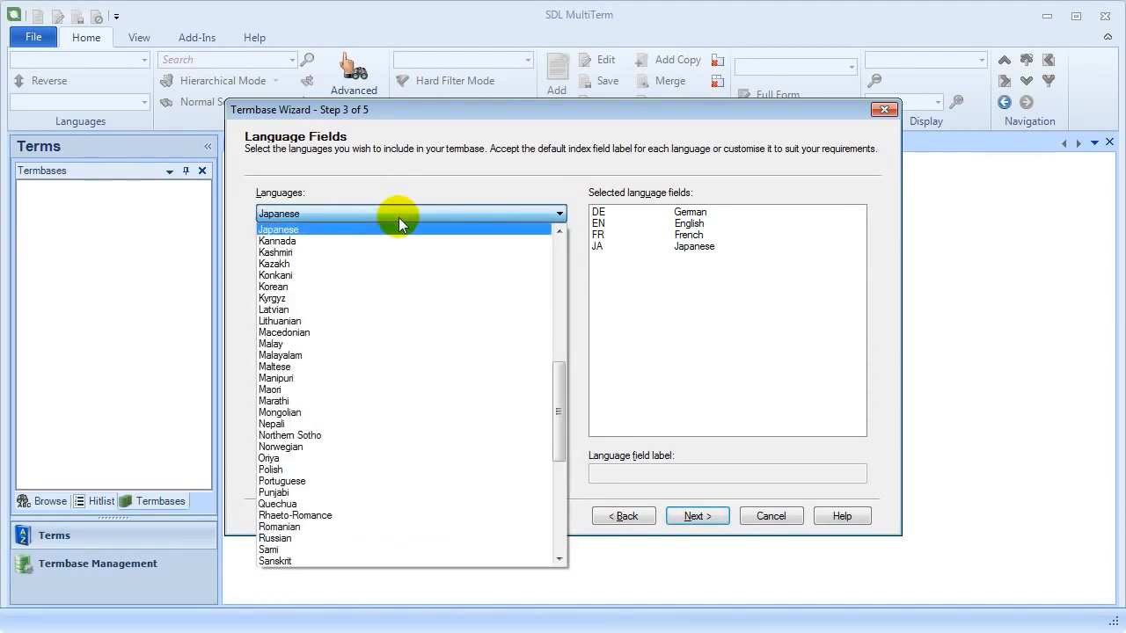
pyautogui.press('s')
pyautogui.click(330, 560)
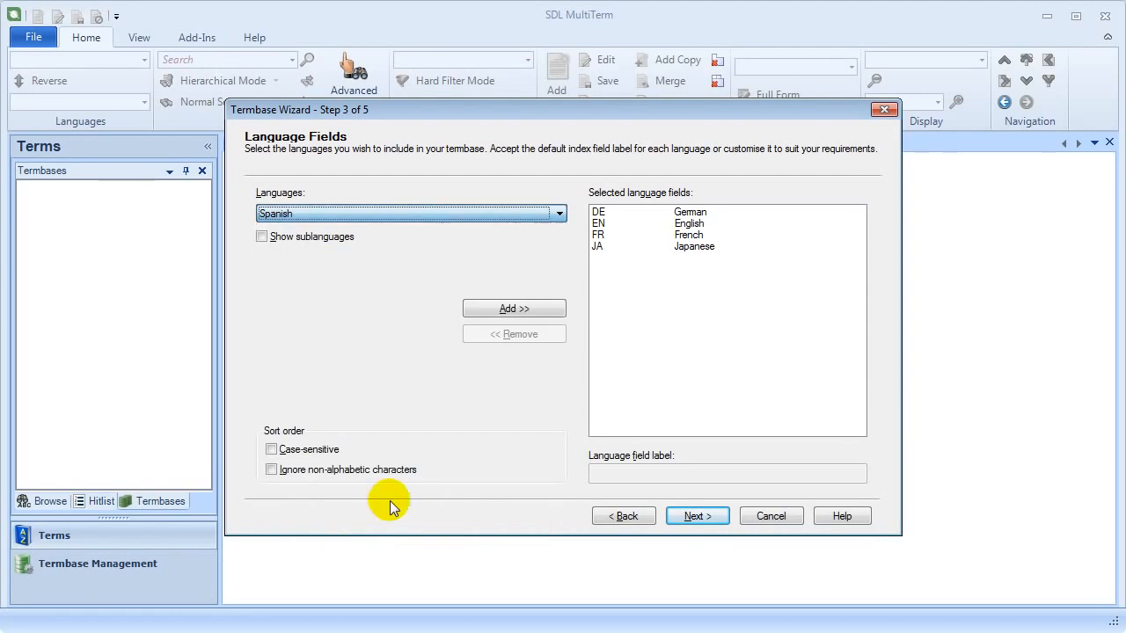
pyautogui.click(521, 310)
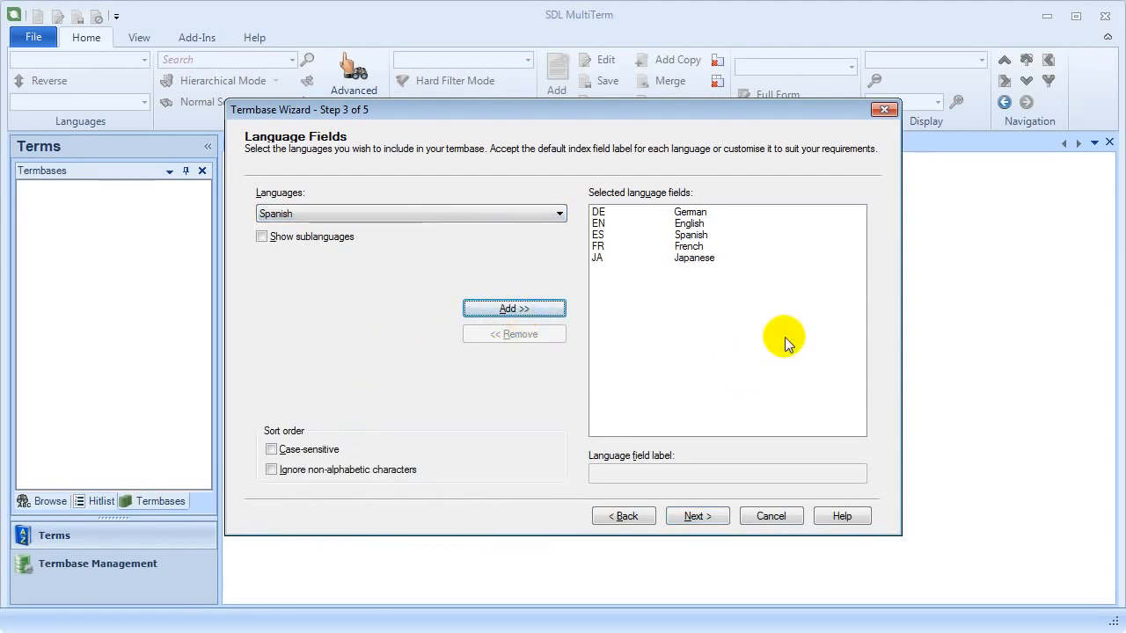
# Step: Check the label of the German language field and continue to the descriptive fields
pyautogui.click(695, 212)
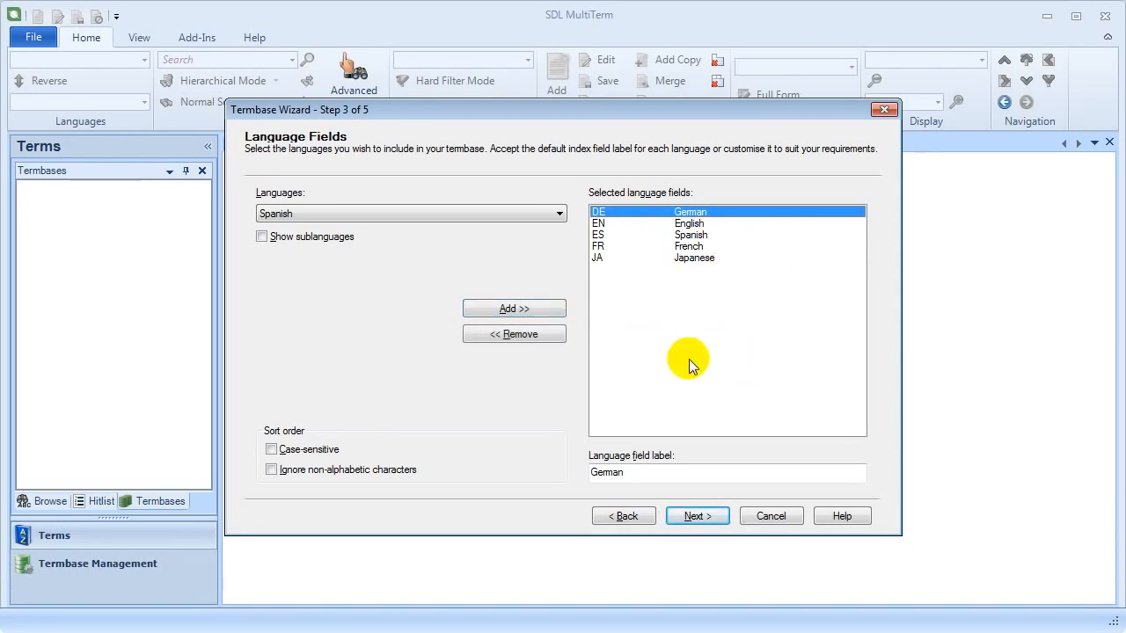
pyautogui.doubleClick(649, 479)
pyautogui.click(648, 475)
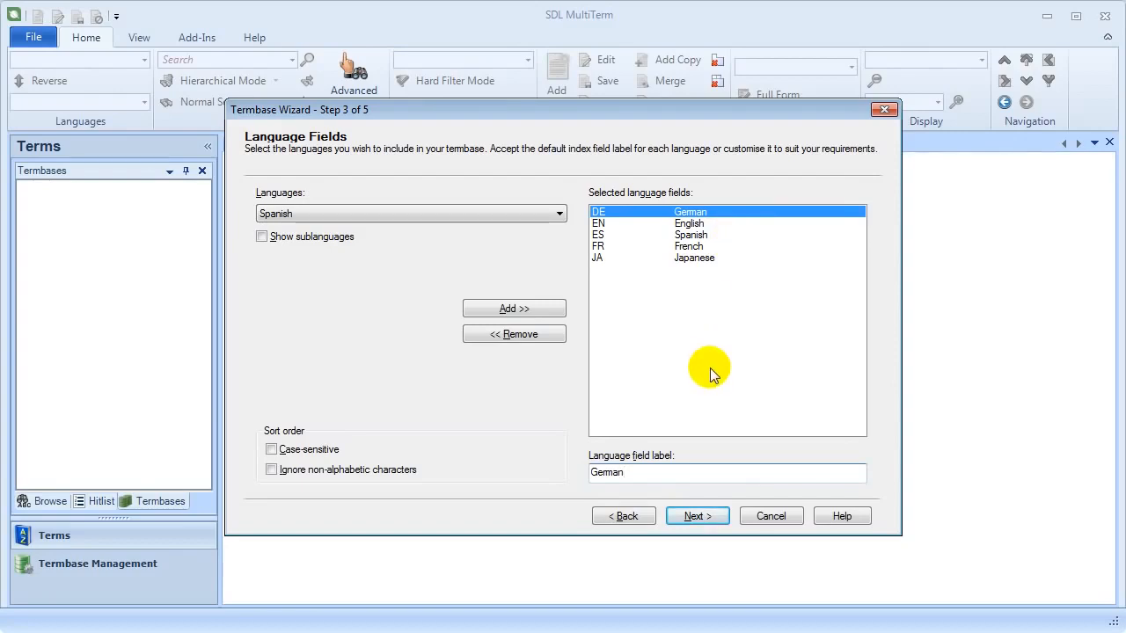
pyautogui.click(694, 516)
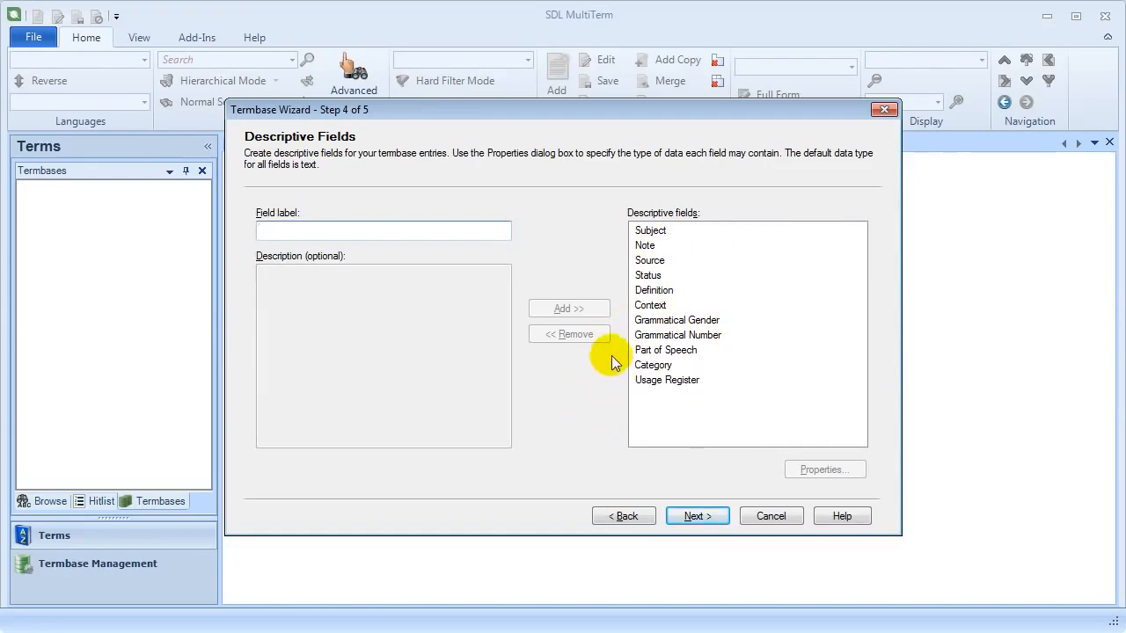
# Step: Rename the Grammatical Gender descriptive field to Gender
pyautogui.click(672, 320)
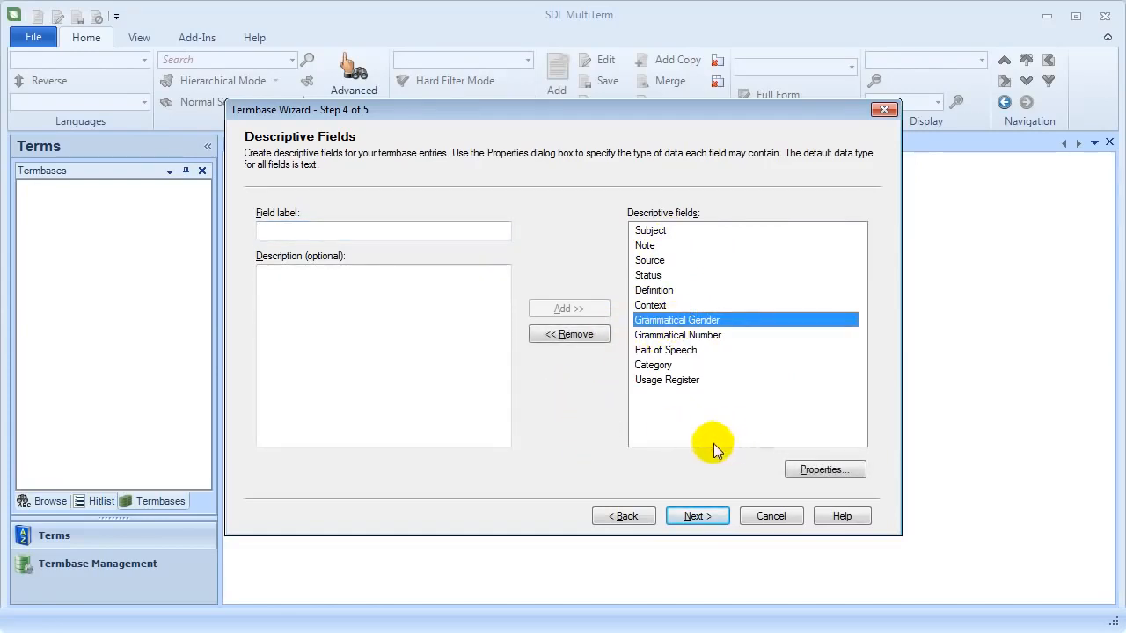
pyautogui.click(709, 322)
pyautogui.press('Home')
pyautogui.hotkey('ctrl', 'shift', 'Right')
pyautogui.press('Delete')
pyautogui.press('Return')
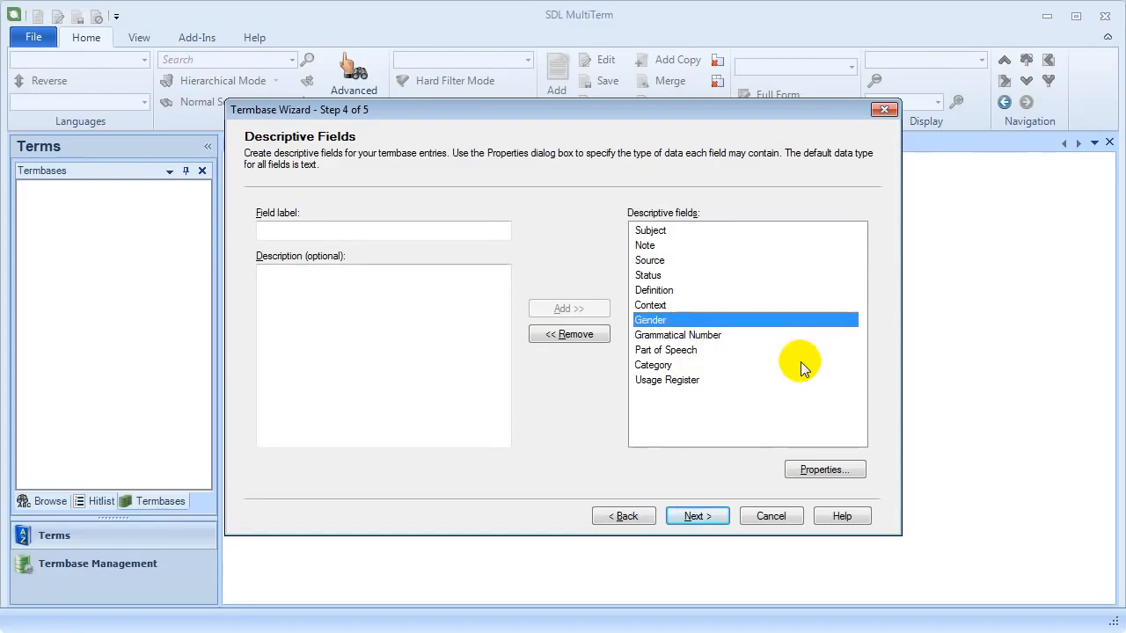
# Step: Rename the Grammatical Number descriptive field to Number
pyautogui.click(722, 337)
pyautogui.click(711, 335)
pyautogui.hotkey('ctrl', 'shift', 'Right')
pyautogui.press('Delete')
pyautogui.press('Return')
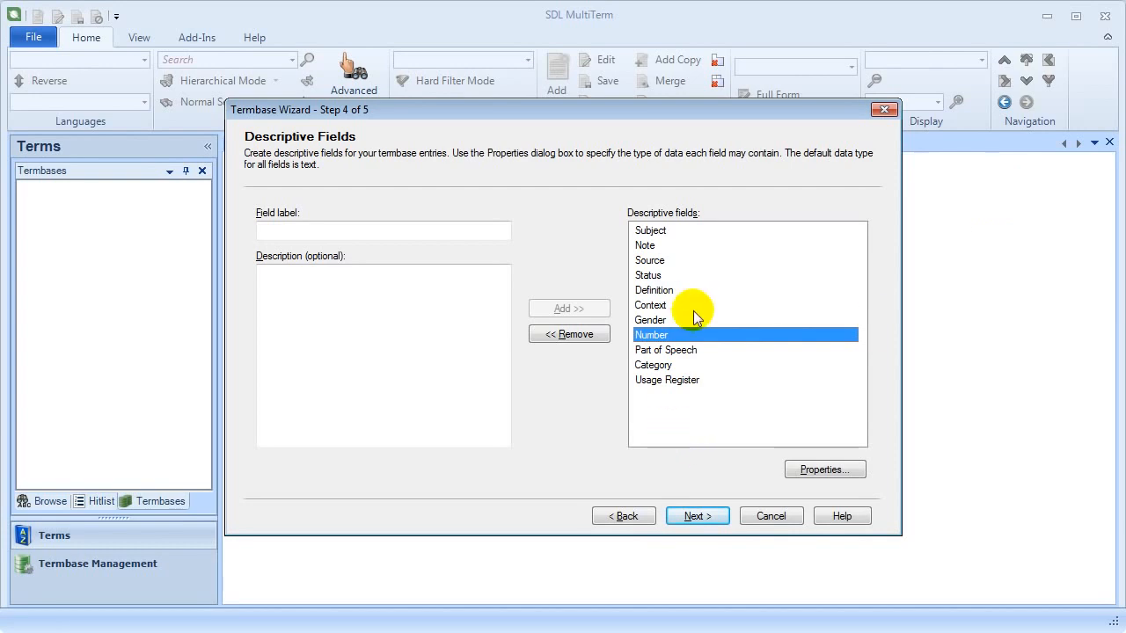
# Step: Add the values Automotive and IT to the picklist of the Subject descriptive field
pyautogui.click(658, 232)
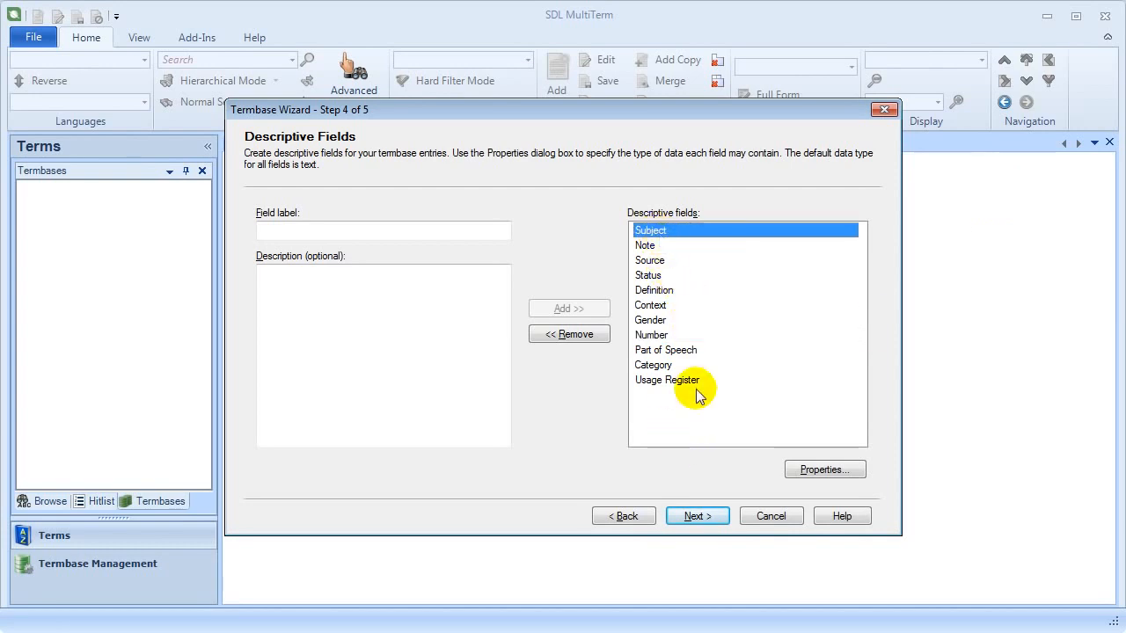
pyautogui.click(807, 471)
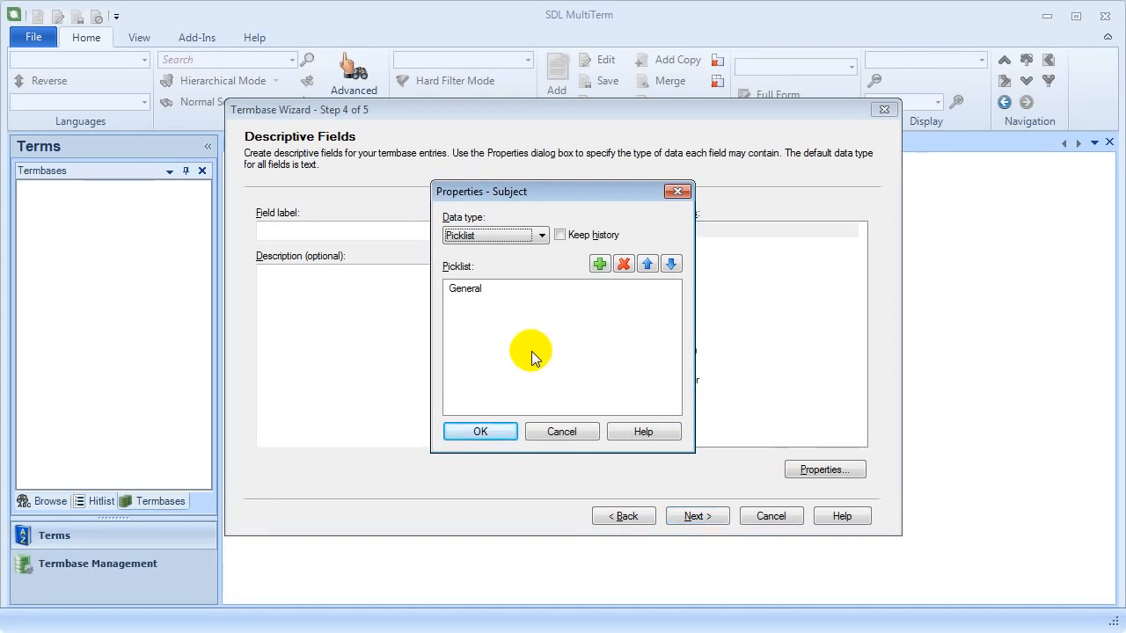
pyautogui.click(599, 263)
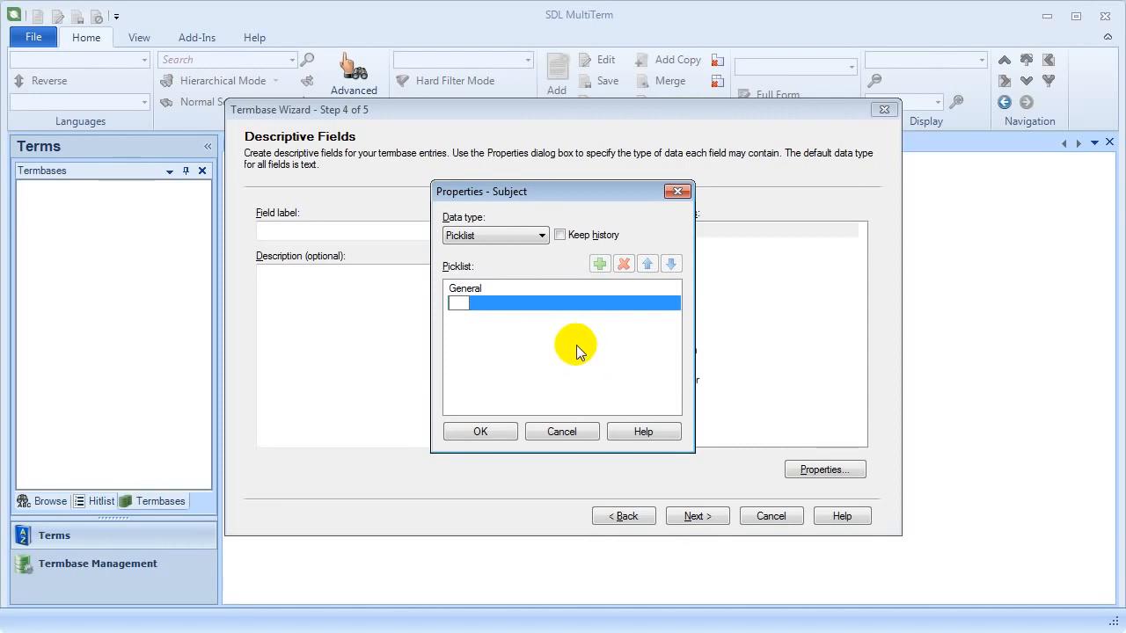
pyautogui.write('Automa')
pyautogui.write('tive')
pyautogui.press('Return')
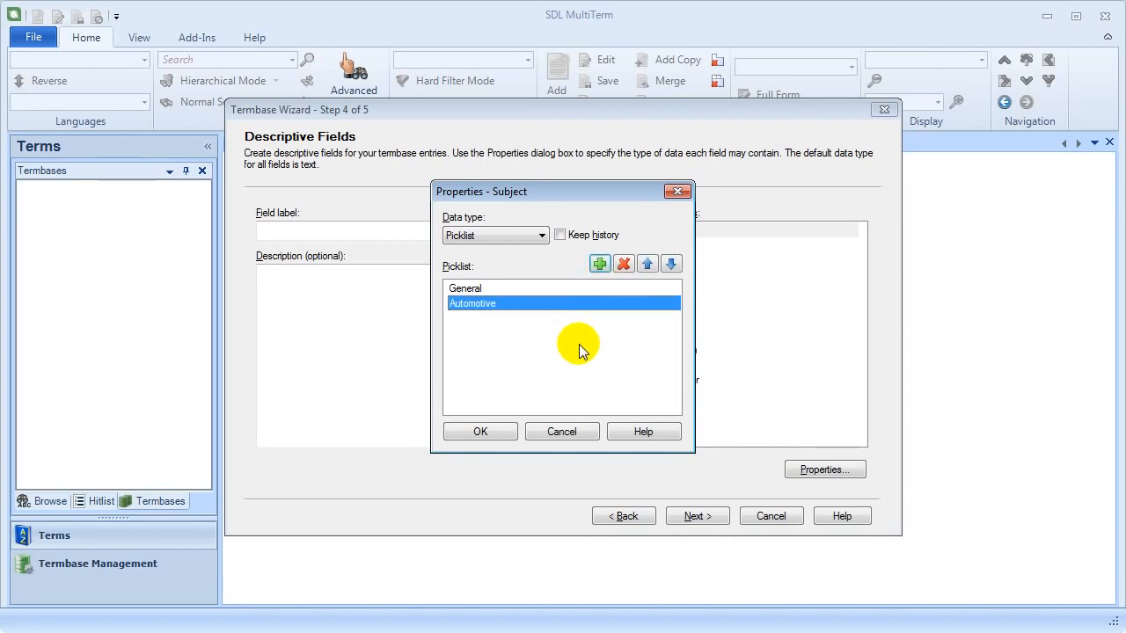
pyautogui.click(599, 264)
pyautogui.write('IT')
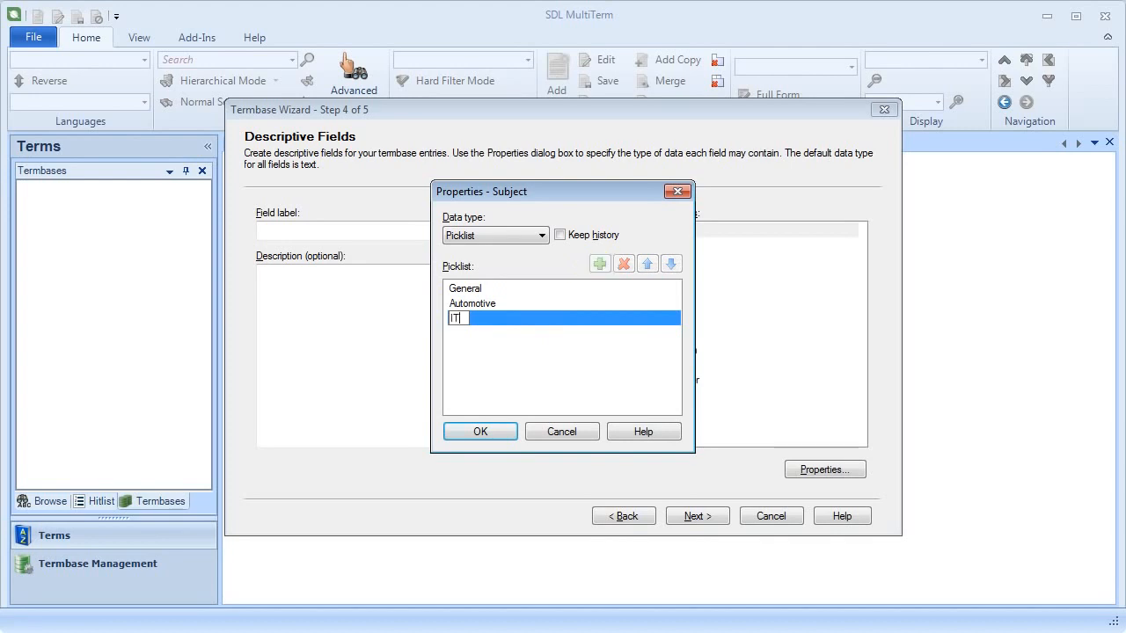
pyautogui.press('Return')
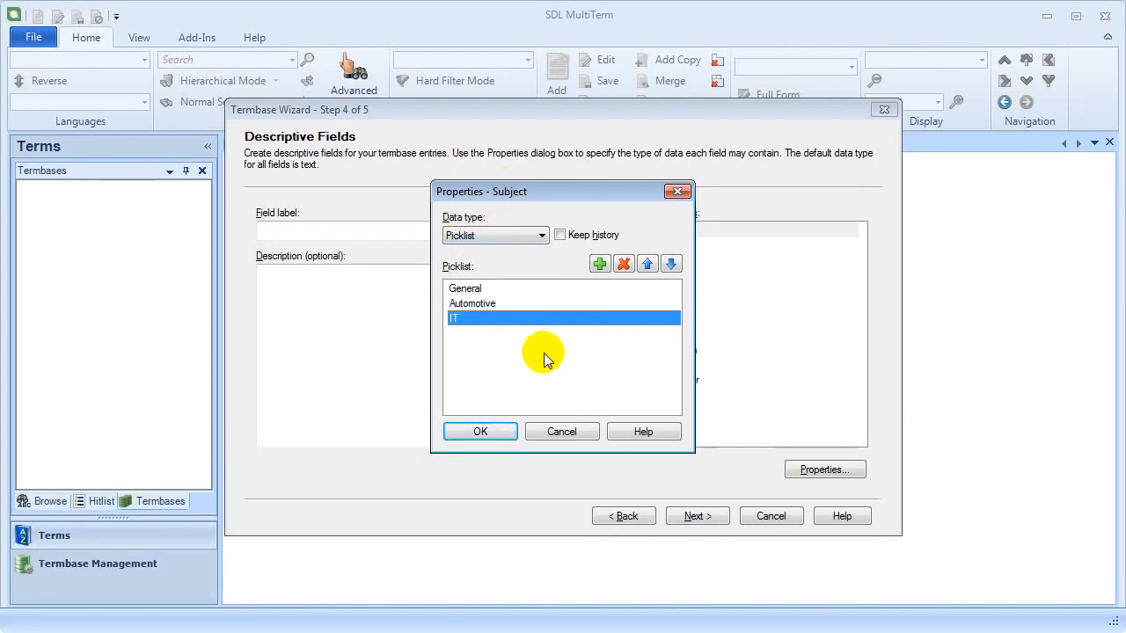
pyautogui.click(481, 431)
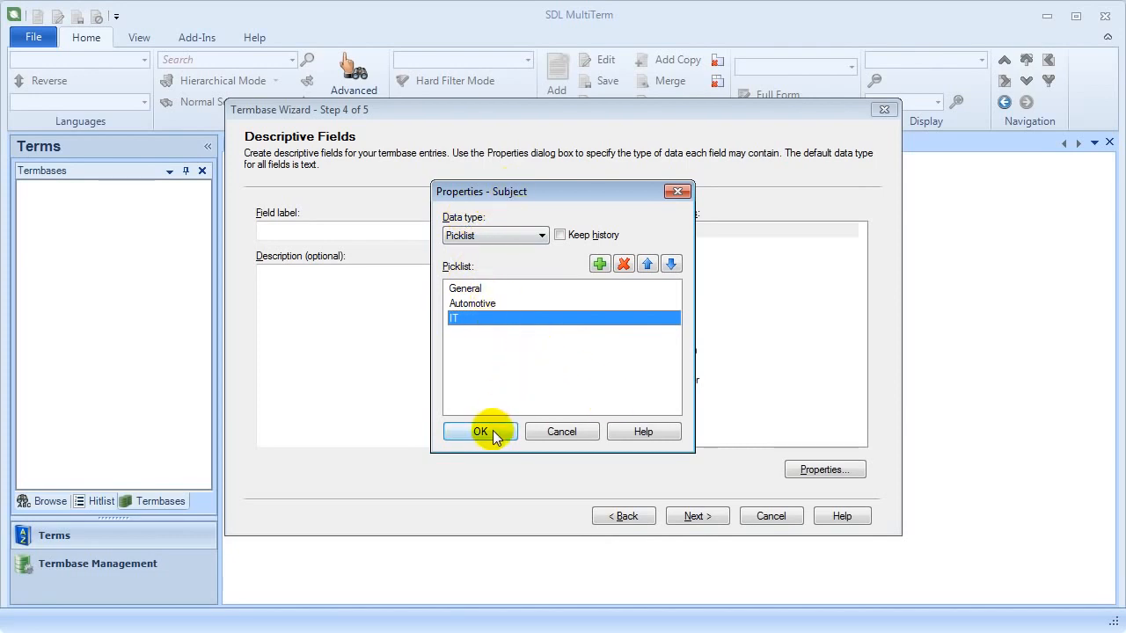
# Step: Check the data type properties of the Note and Subject descriptive fields, leaving both without changes
pyautogui.click(683, 246)
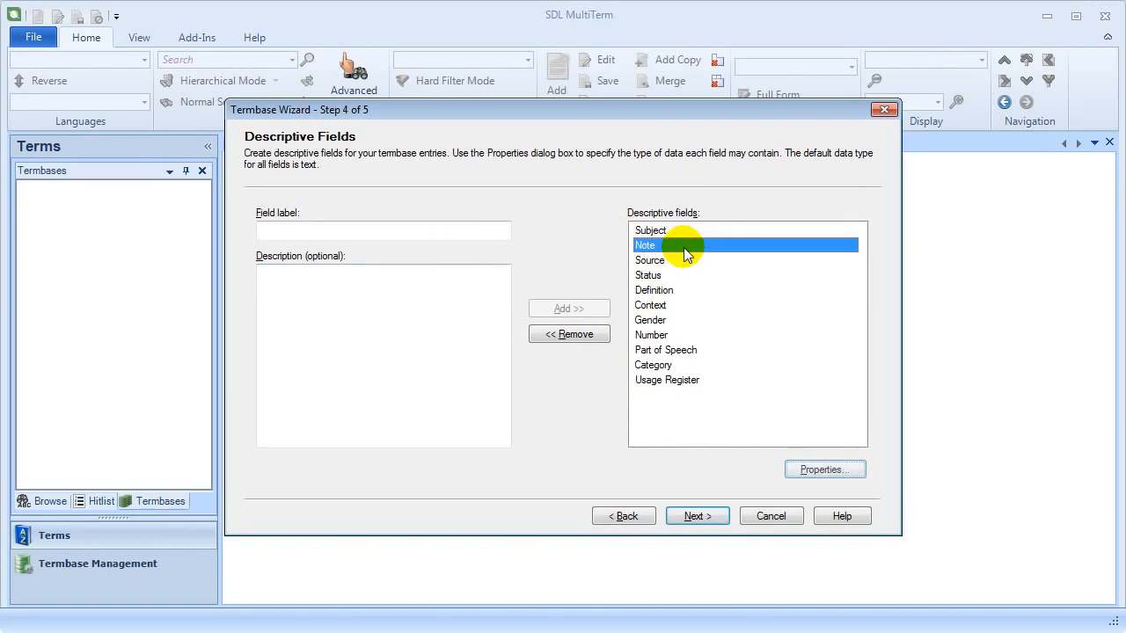
pyautogui.click(813, 469)
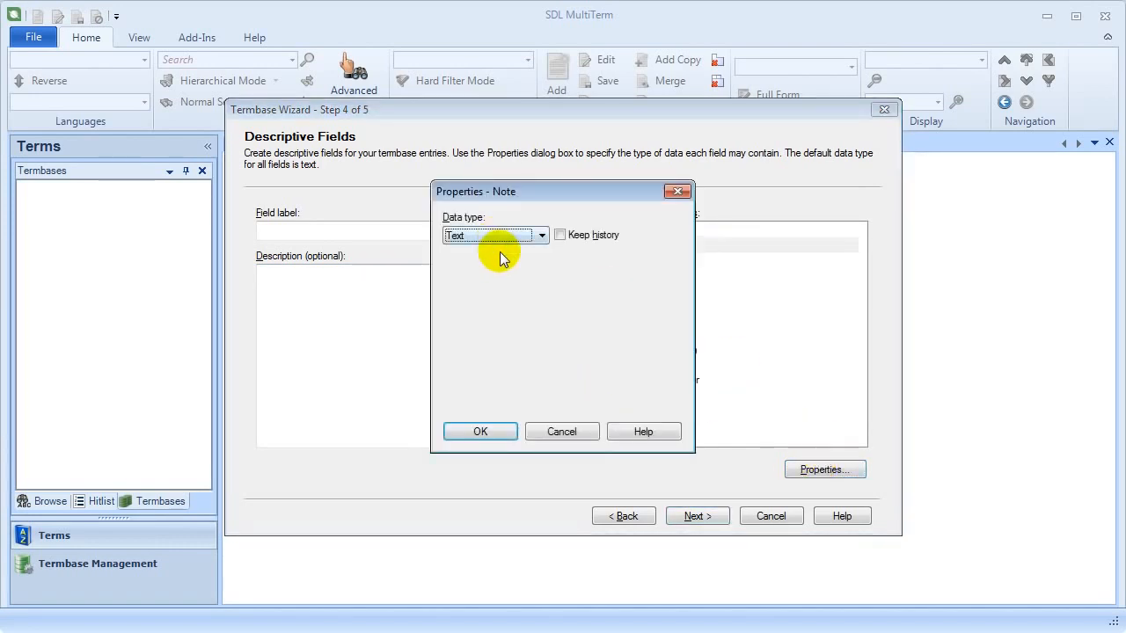
pyautogui.click(560, 435)
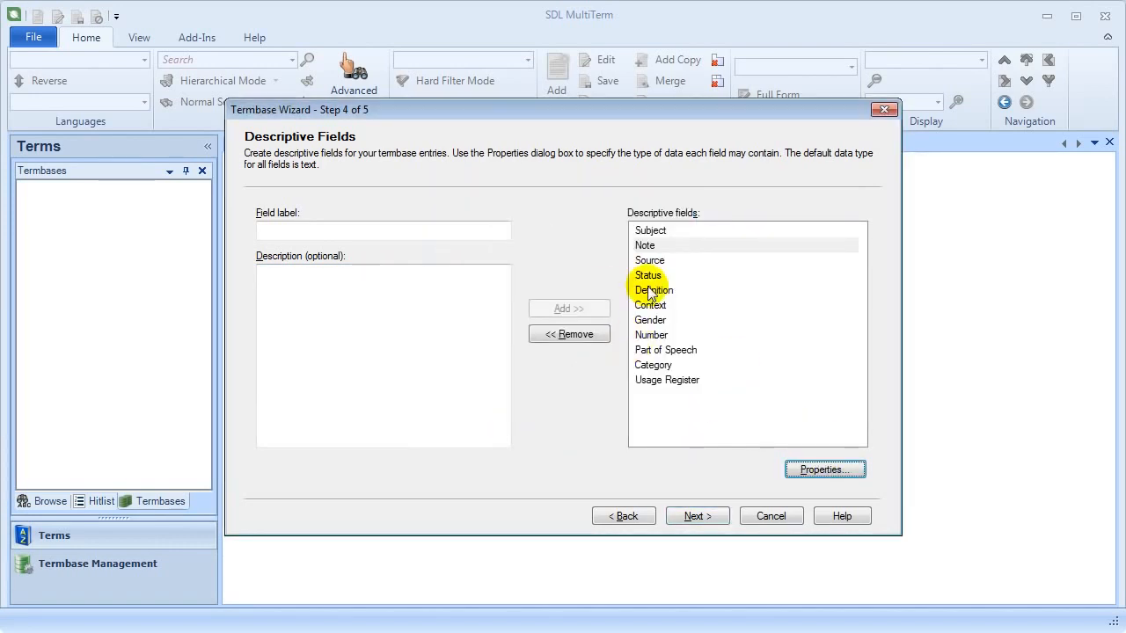
pyautogui.click(643, 245)
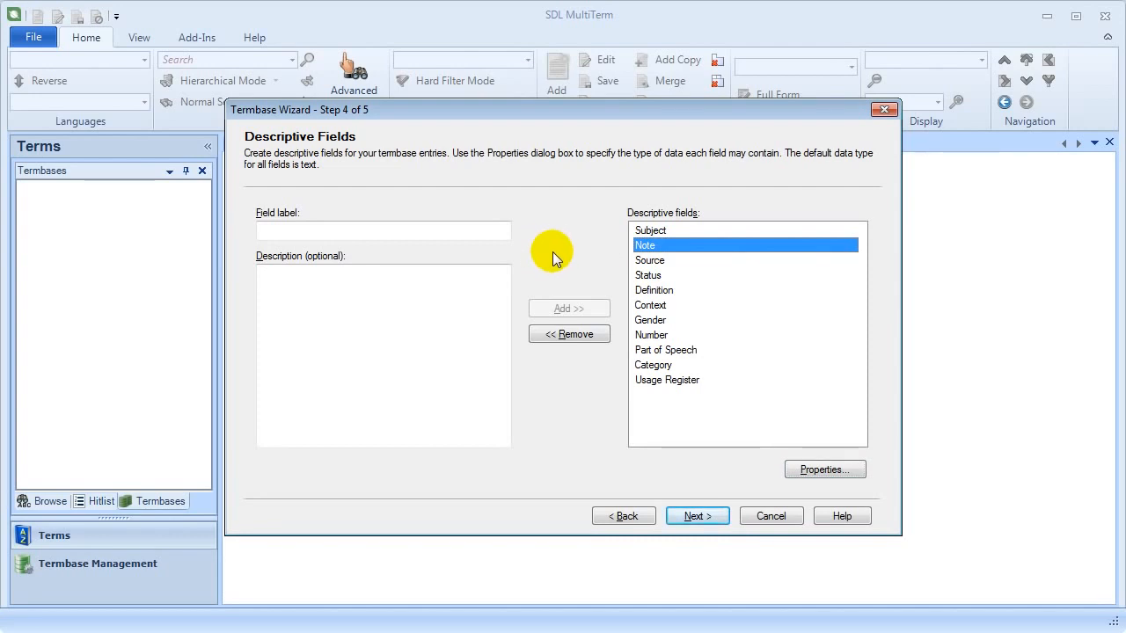
pyautogui.click(664, 229)
pyautogui.click(822, 468)
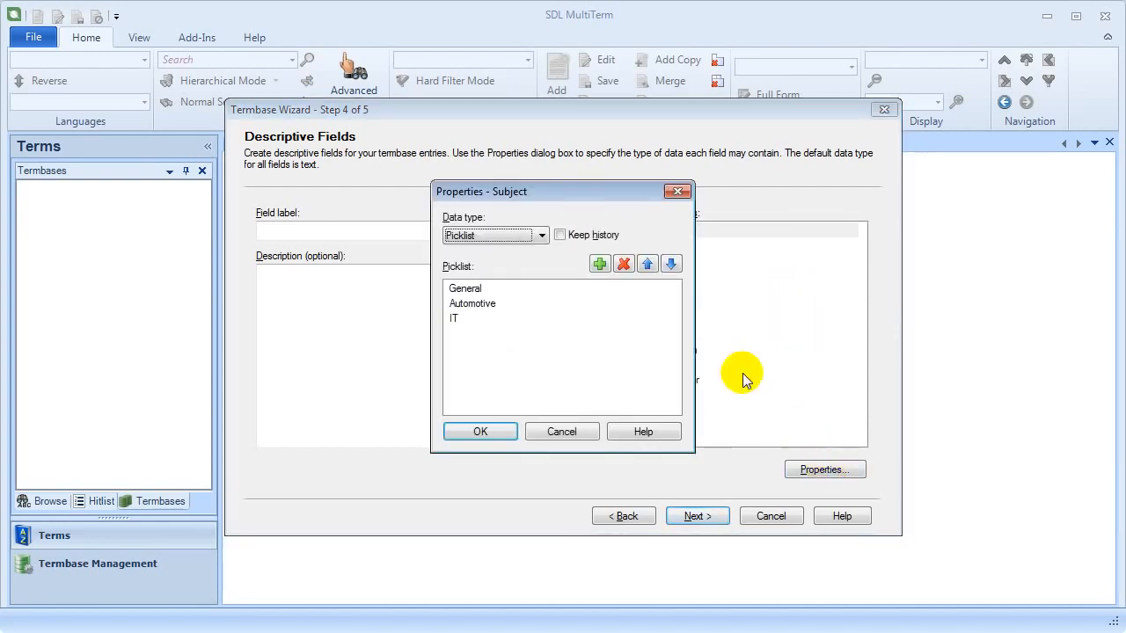
pyautogui.click(566, 434)
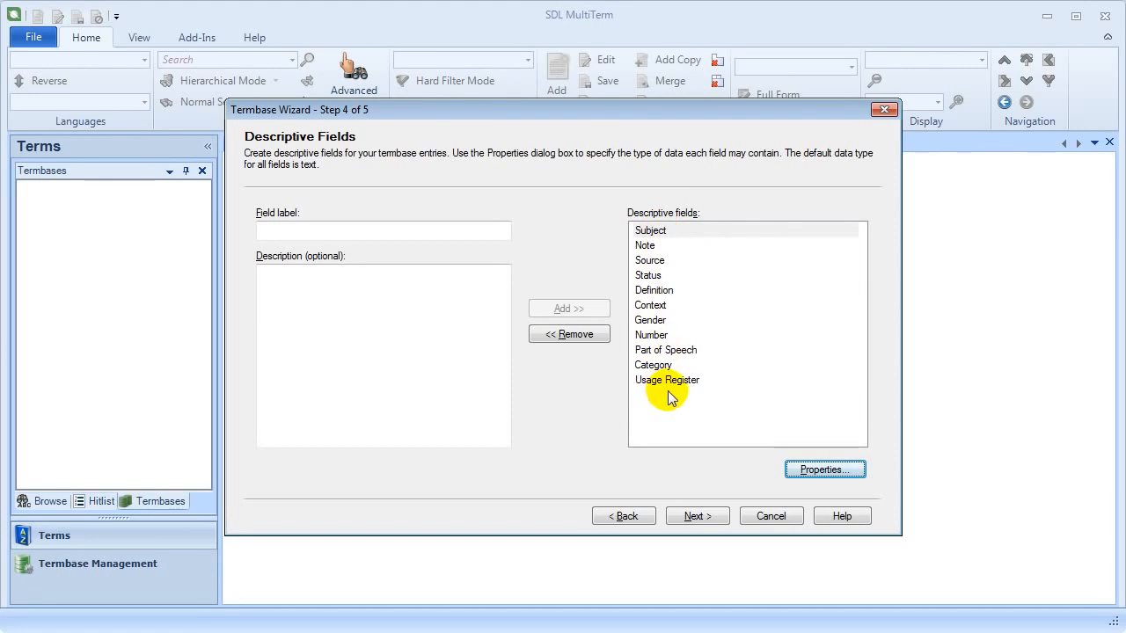
# Step: Rename the Usage Register descriptive field to Usage and continue to the entry structure
pyautogui.click(678, 246)
pyautogui.click(358, 231)
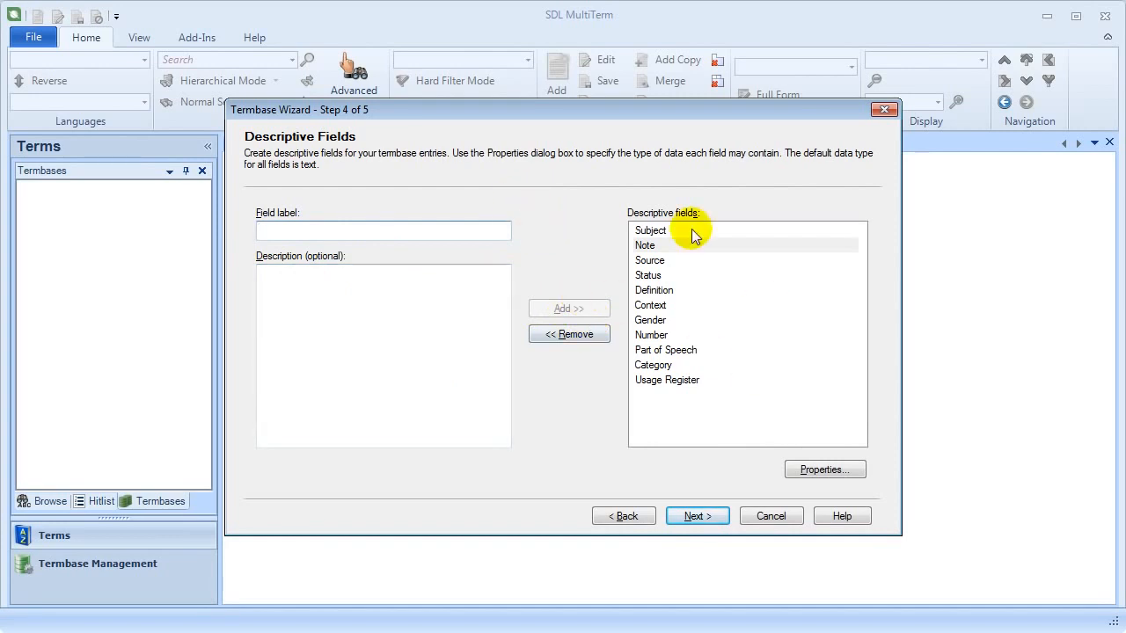
pyautogui.click(678, 381)
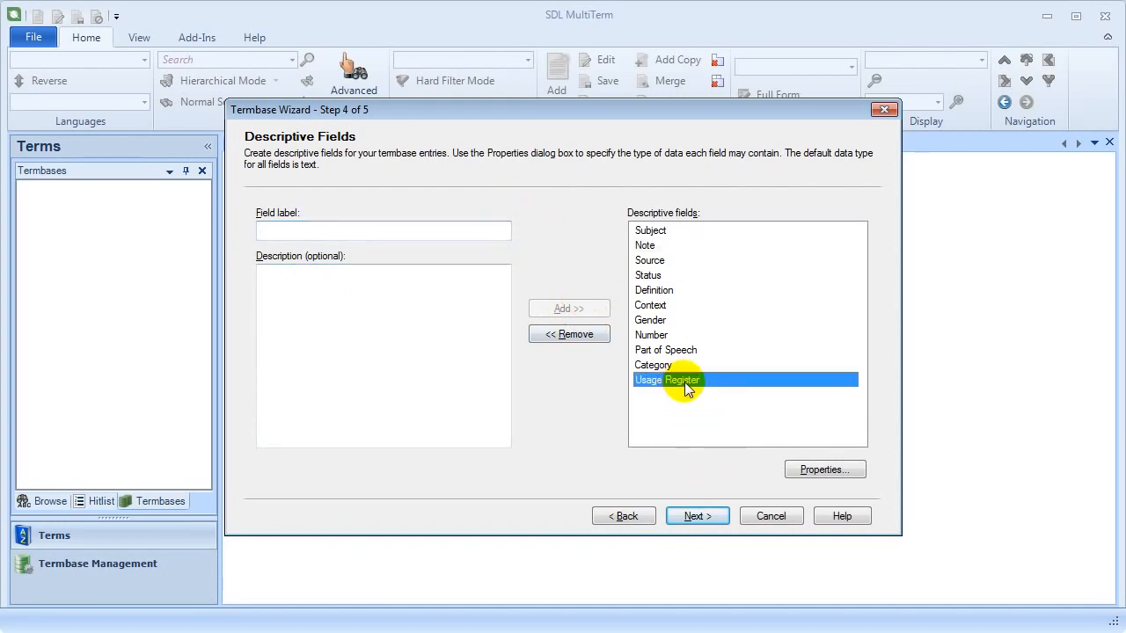
pyautogui.click(695, 381)
pyautogui.press('End')
pyautogui.press('BackSpace')
pyautogui.press('BackSpace')
pyautogui.press('BackSpace')
pyautogui.press('BackSpace')
pyautogui.press('BackSpace')
pyautogui.press('BackSpace')
pyautogui.press('BackSpace')
pyautogui.press('BackSpace')
pyautogui.press('BackSpace')
pyautogui.press('Return')
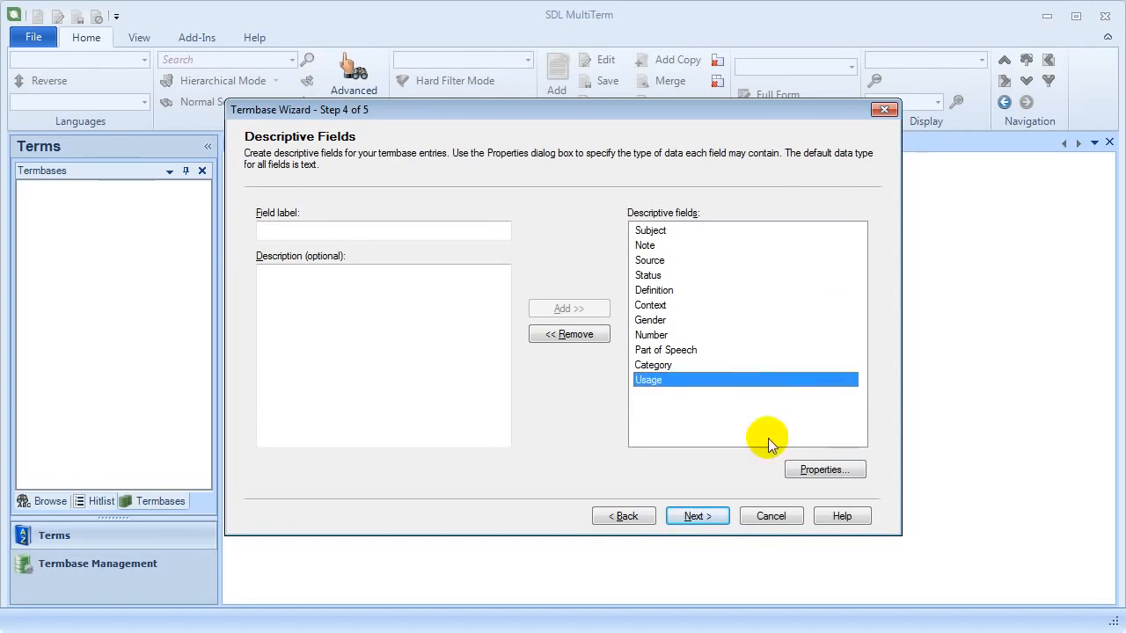
pyautogui.click(697, 517)
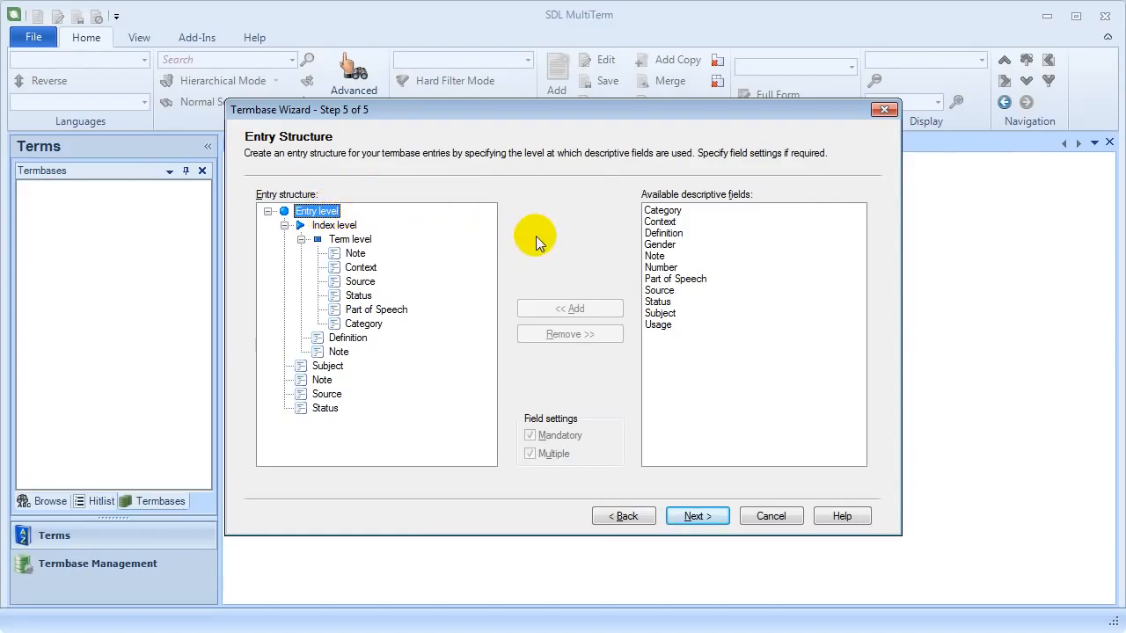
# Step: Examine the Mandatory and Multiple settings of the entry-level Subject, Note, Source and Status fields and of the index-level Note field
pyautogui.click(327, 366)
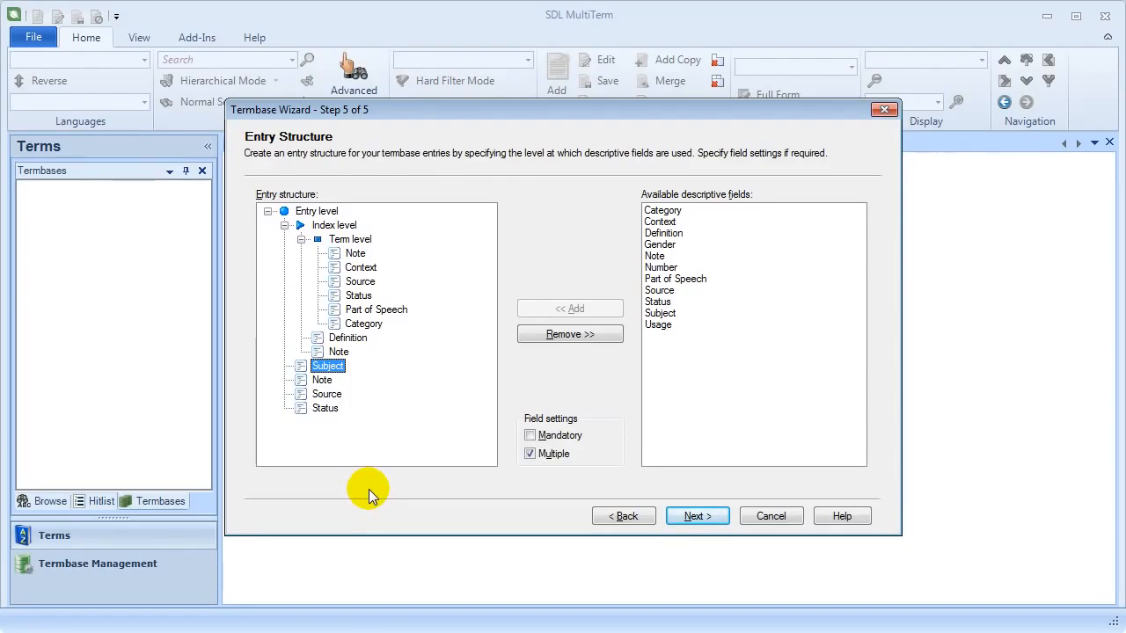
pyautogui.click(321, 380)
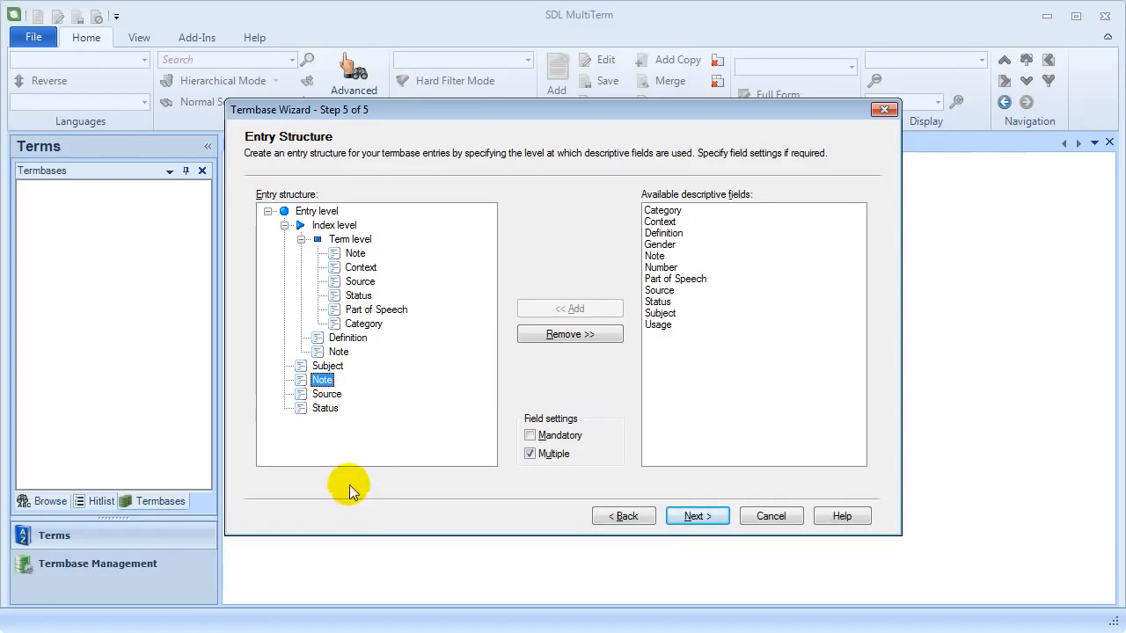
pyautogui.click(329, 395)
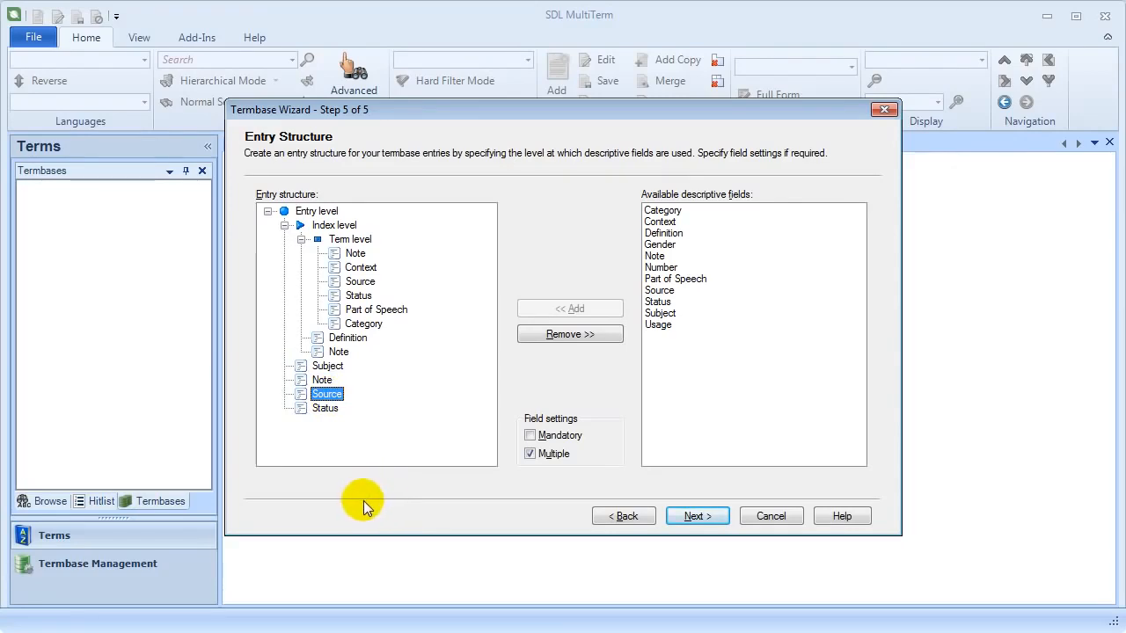
pyautogui.click(321, 409)
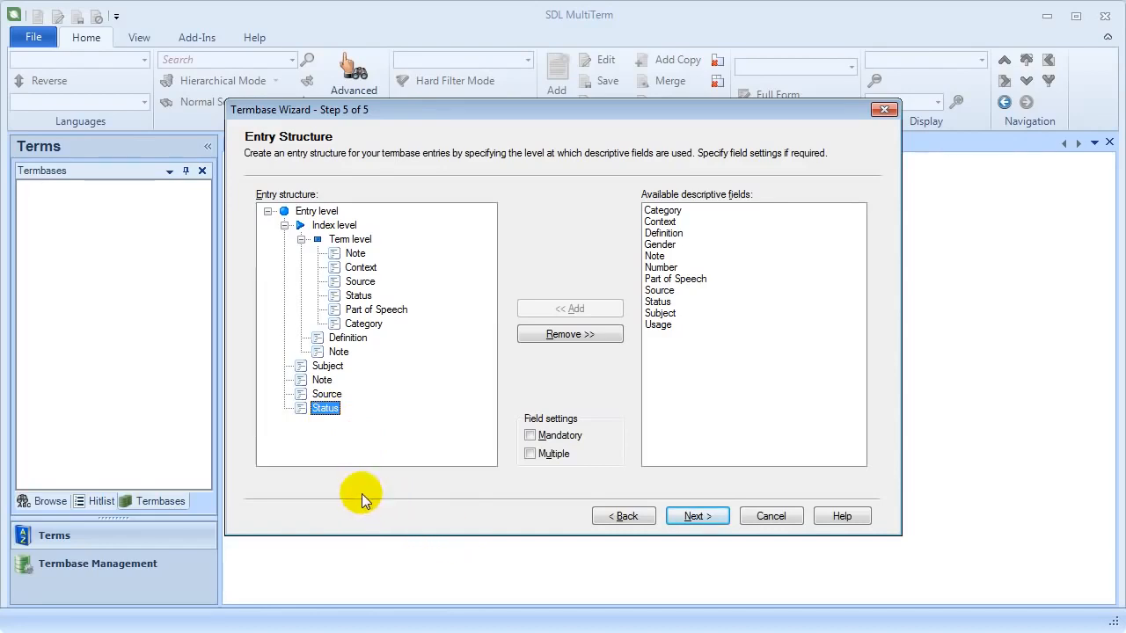
pyautogui.click(322, 380)
pyautogui.click(337, 352)
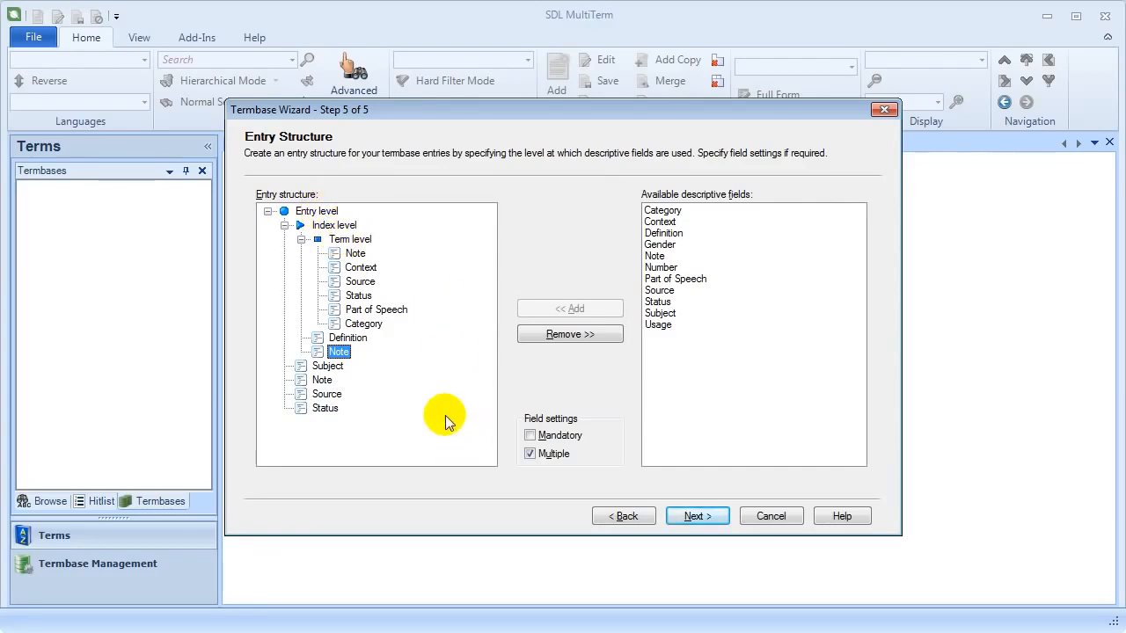
# Step: Add the Usage field to the Term level of the entry structure and move it between Part of Speech and Category
pyautogui.click(691, 384)
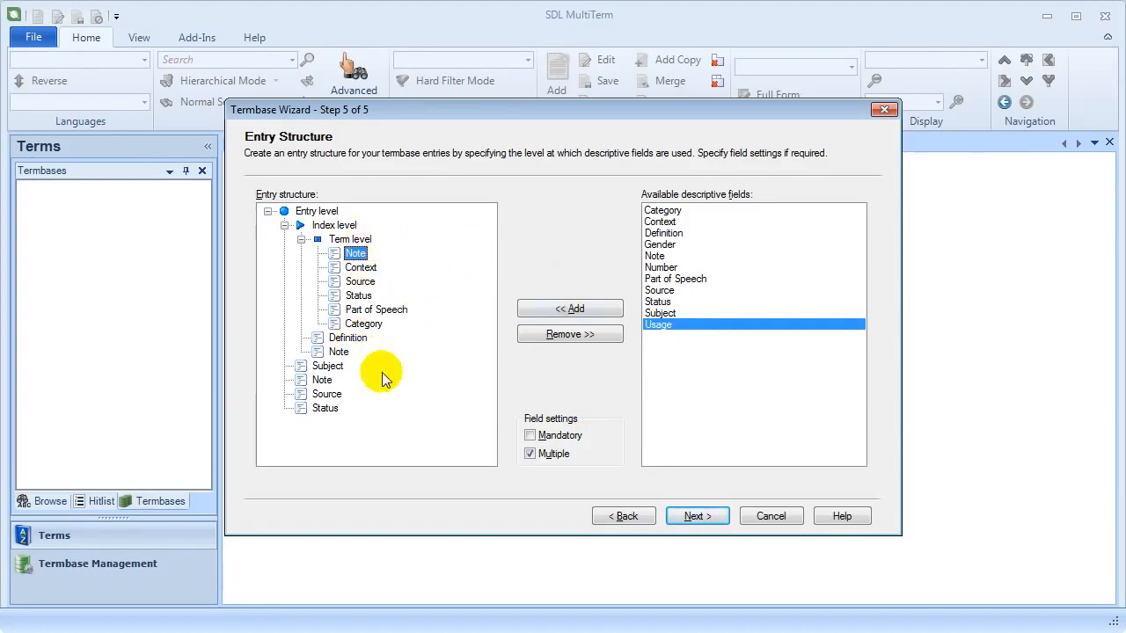
pyautogui.click(362, 239)
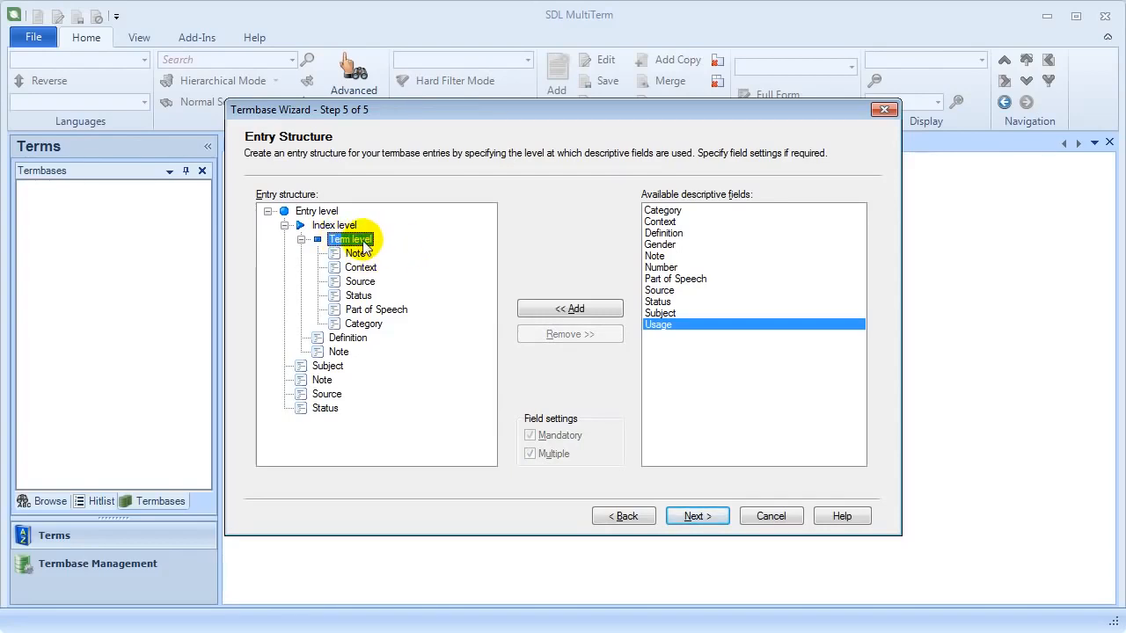
pyautogui.click(578, 309)
pyautogui.click(367, 257)
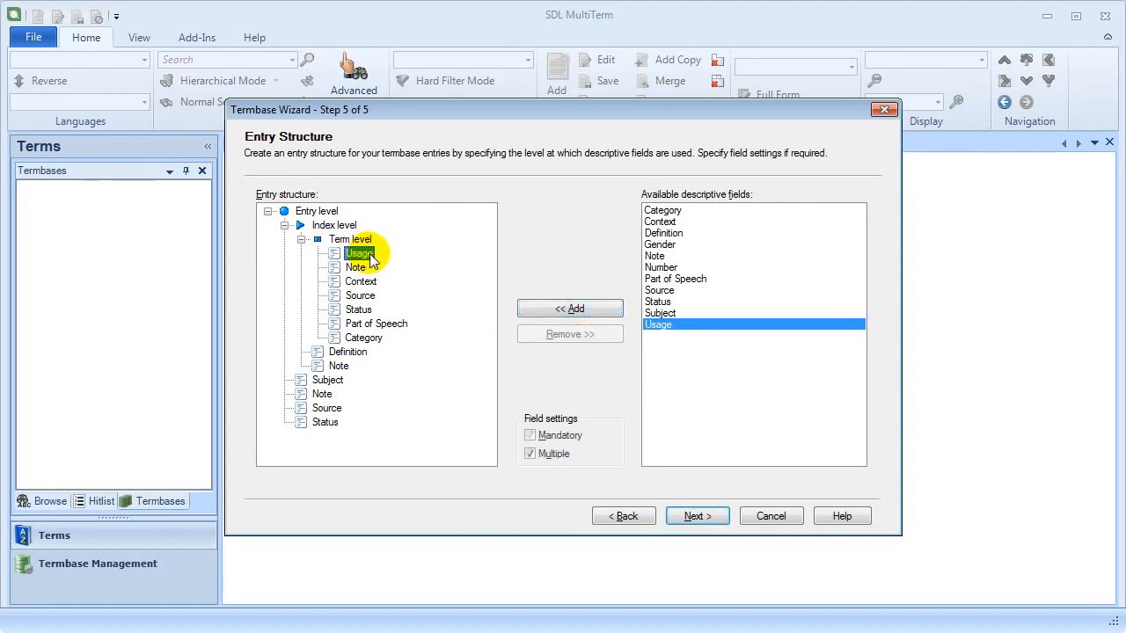
pyautogui.moveTo(365, 258); pyautogui.dragTo(370, 341)
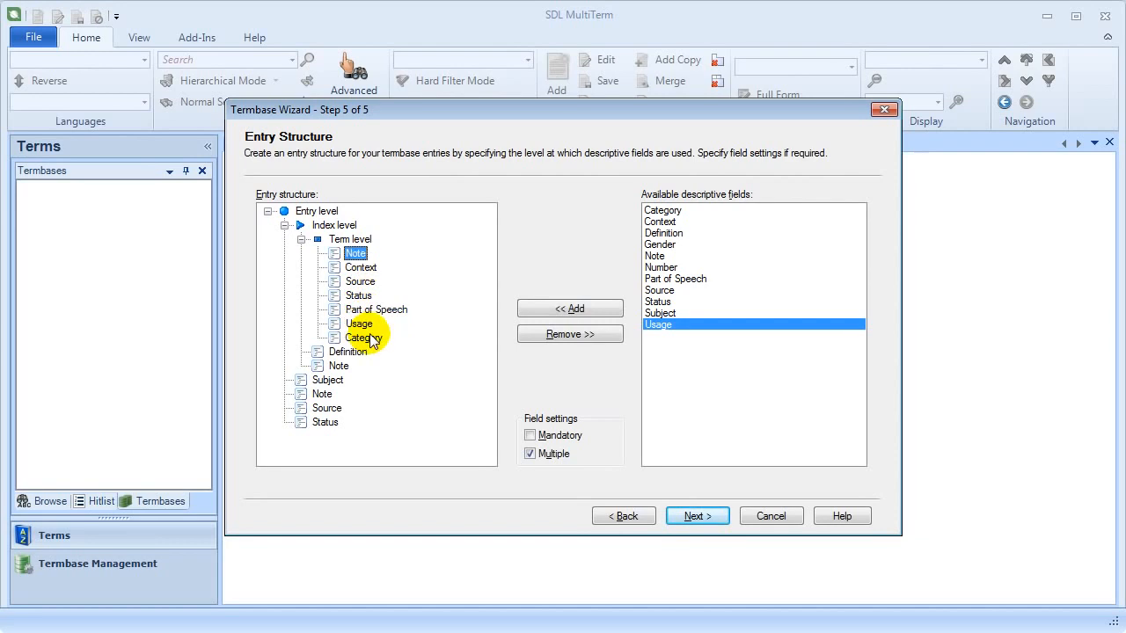
pyautogui.click(362, 326)
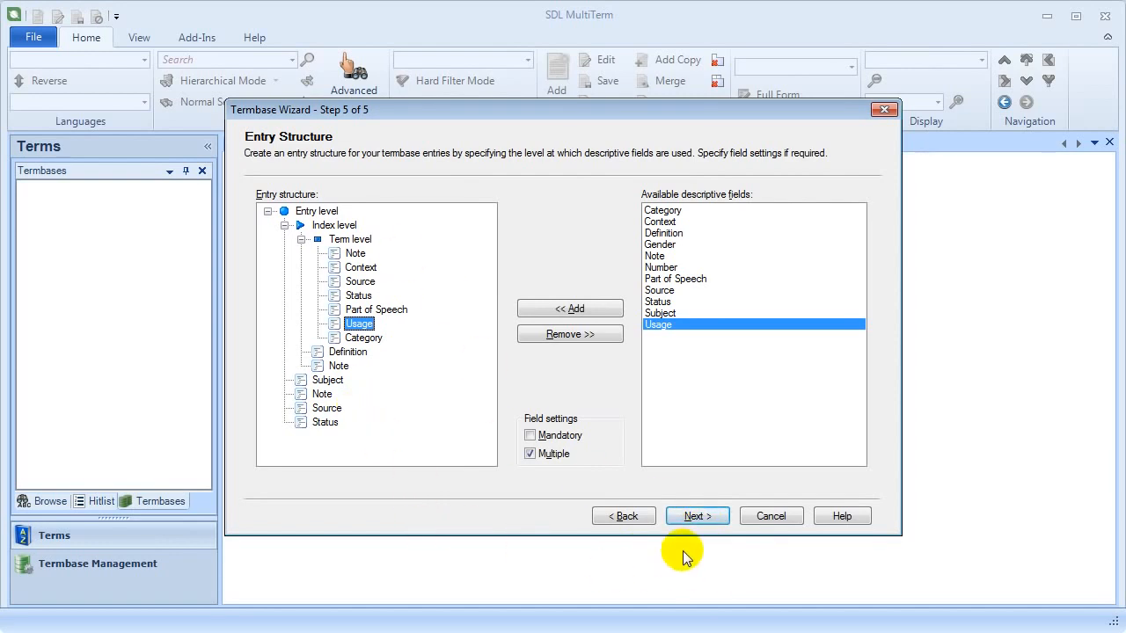
# Step: Complete the termbase wizard and select My First Termbase in the list of termbases
pyautogui.click(700, 516)
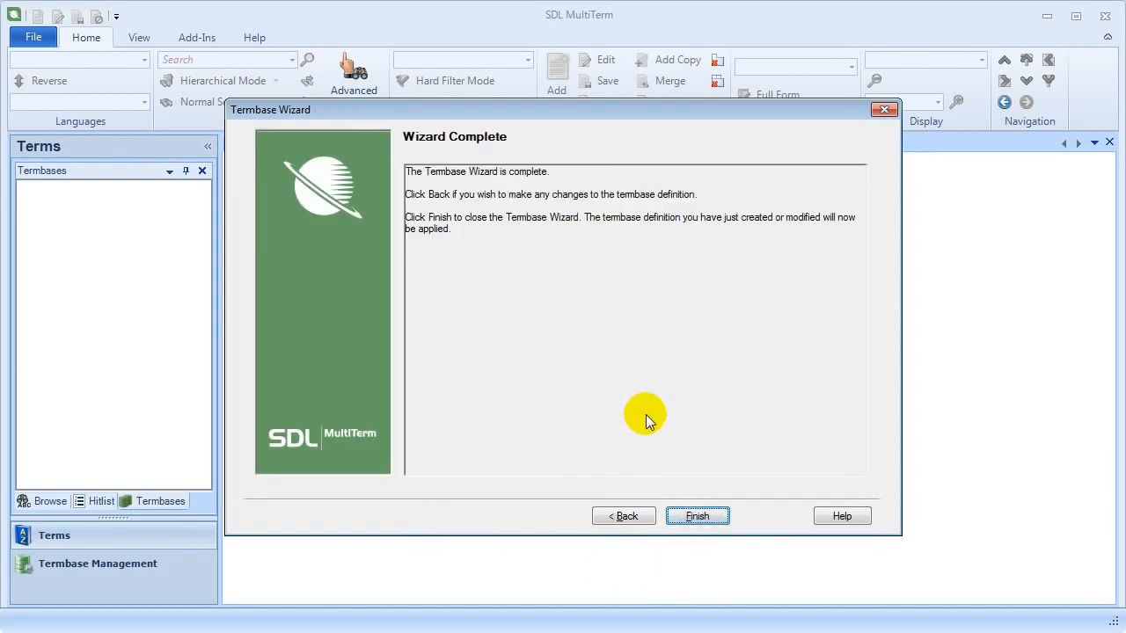
pyautogui.click(698, 516)
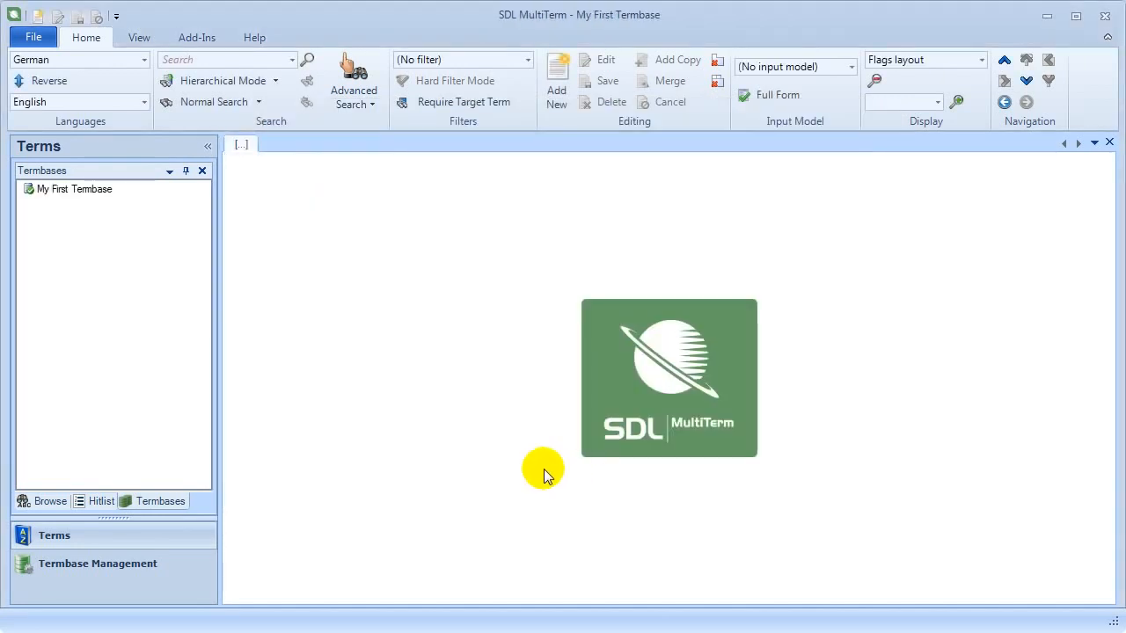
pyautogui.click(110, 189)
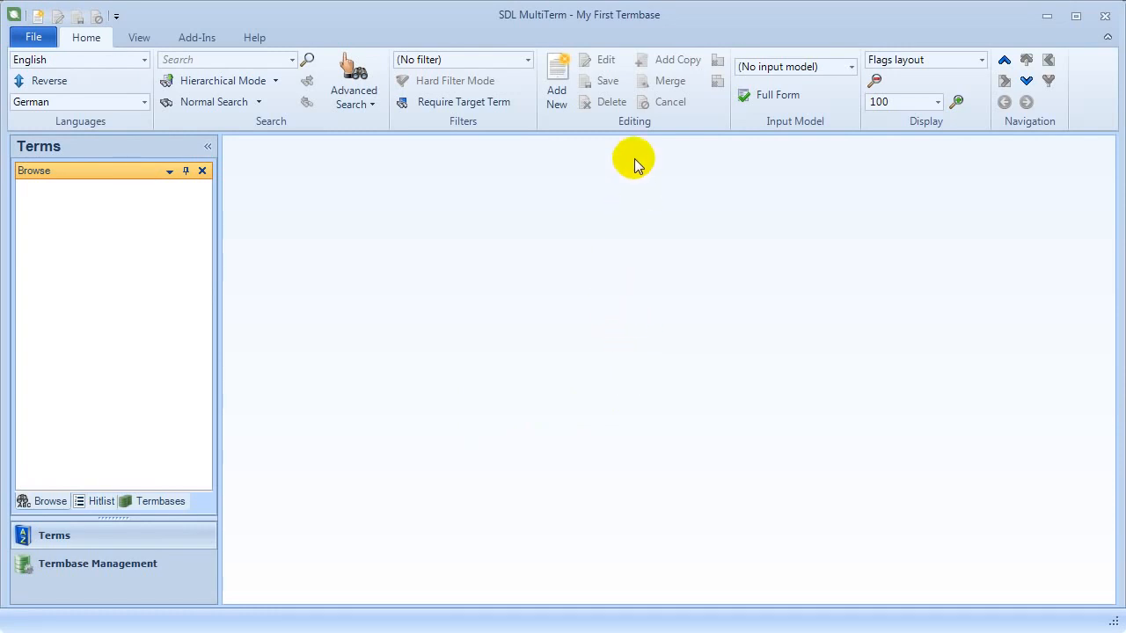
# Step: Create a new termbase entry and add a Subject field set to IT at its entry level
pyautogui.click(557, 85)
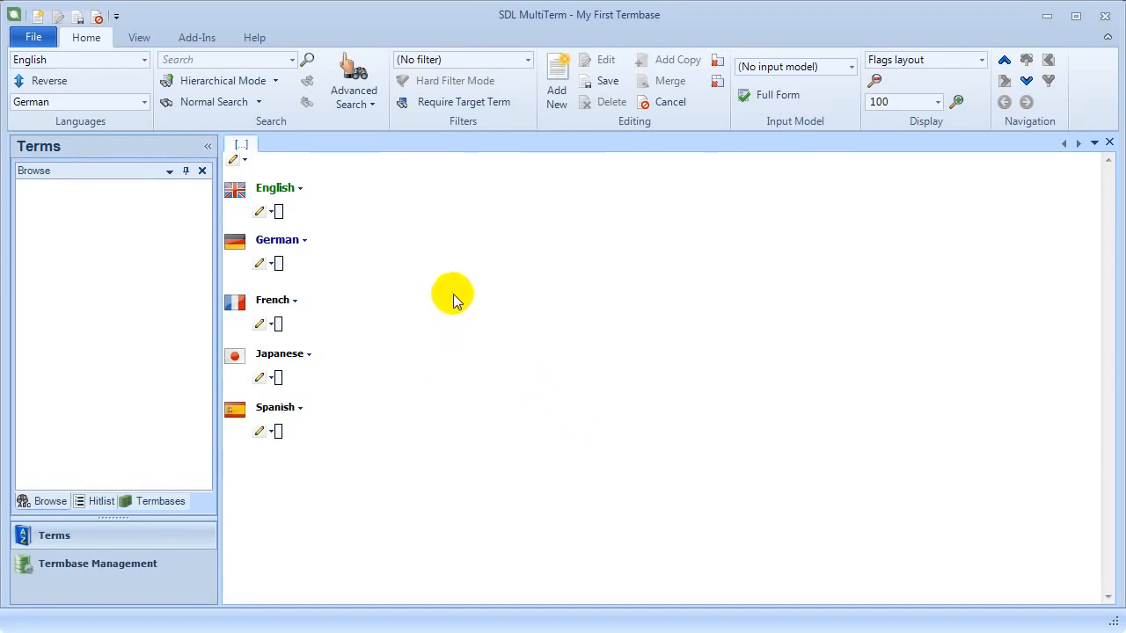
pyautogui.click(244, 160)
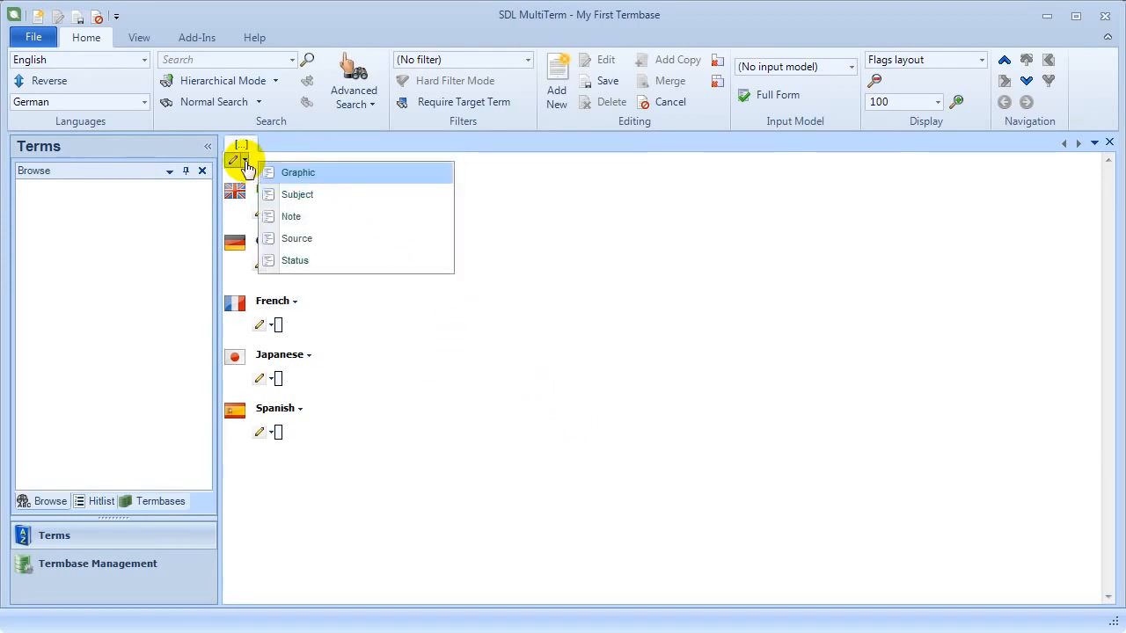
pyautogui.click(312, 195)
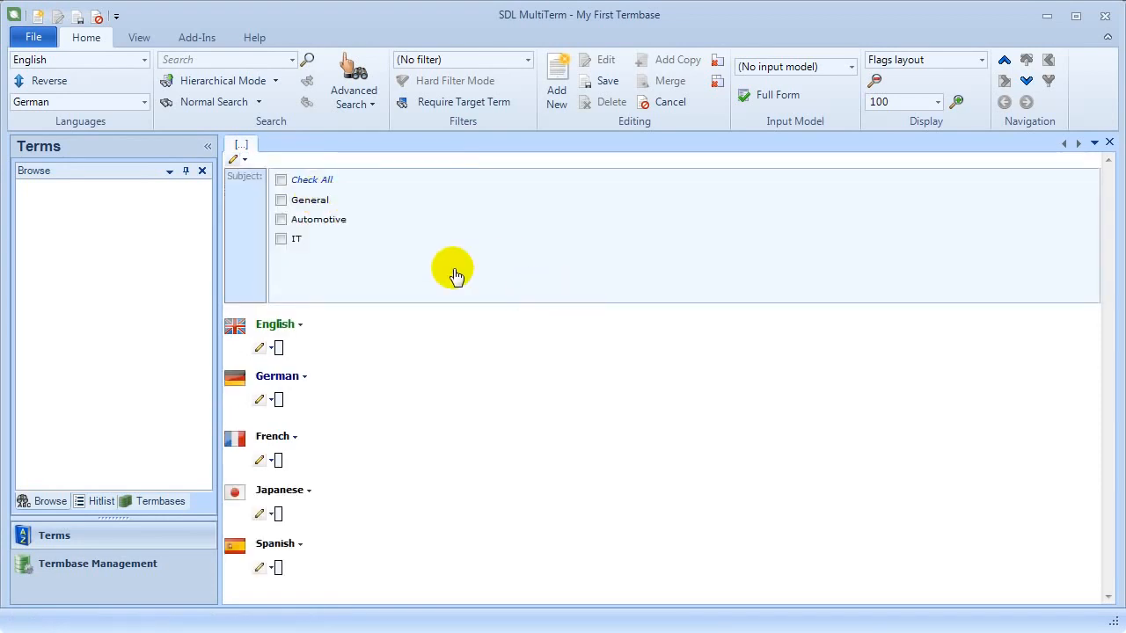
pyautogui.click(282, 239)
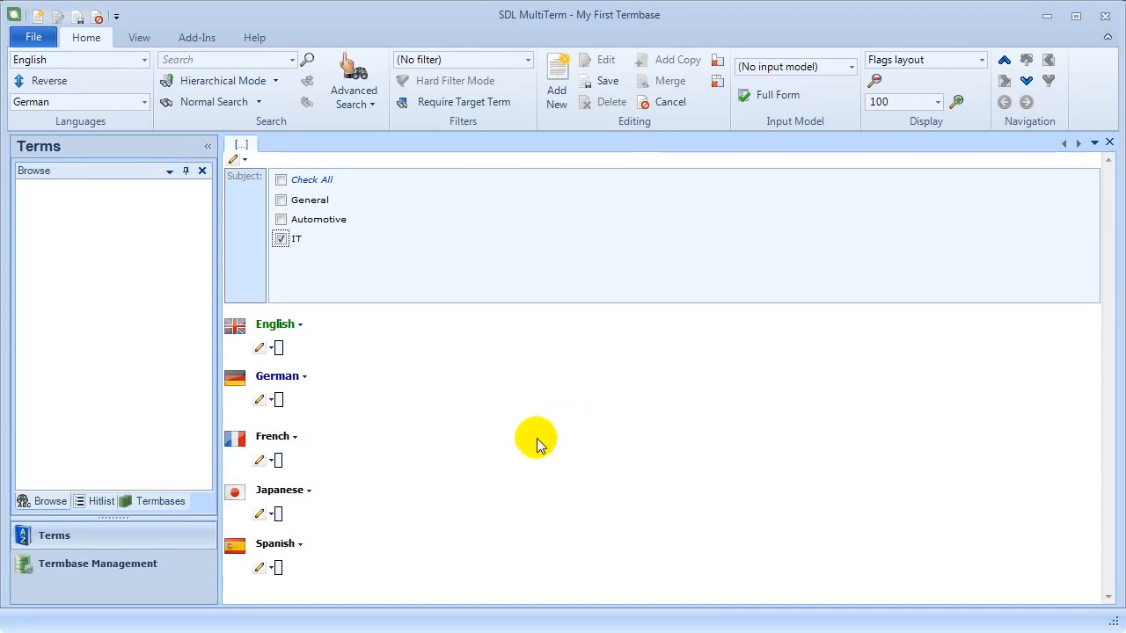
# Step: Enter "photo printer" as the English term of the new entry
pyautogui.click(278, 352)
pyautogui.click(279, 231)
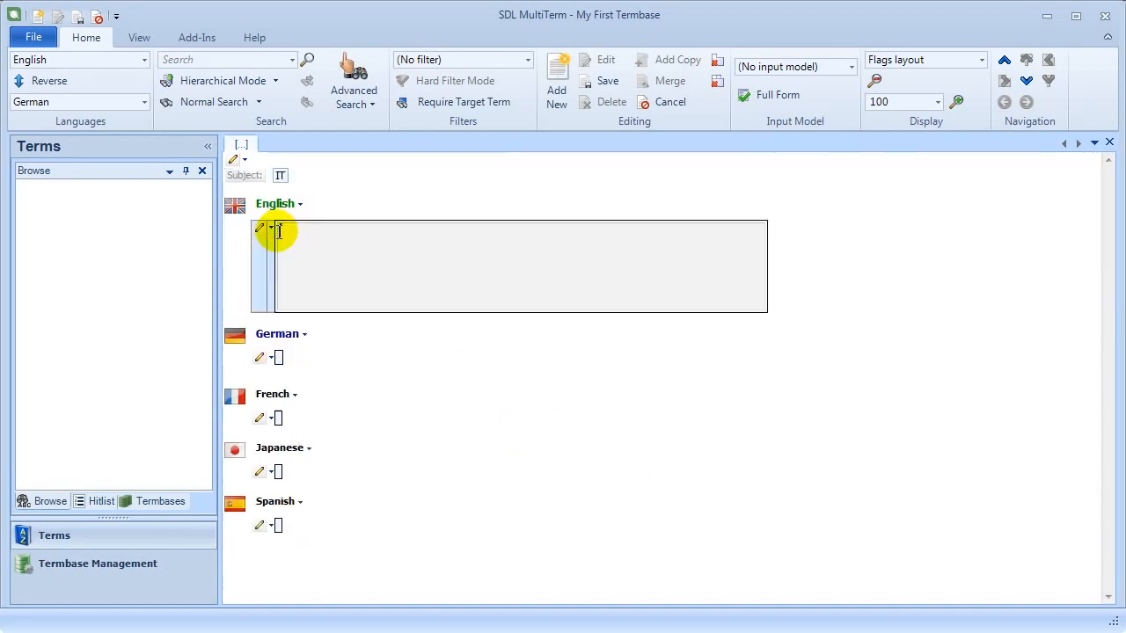
pyautogui.write('photo printer')
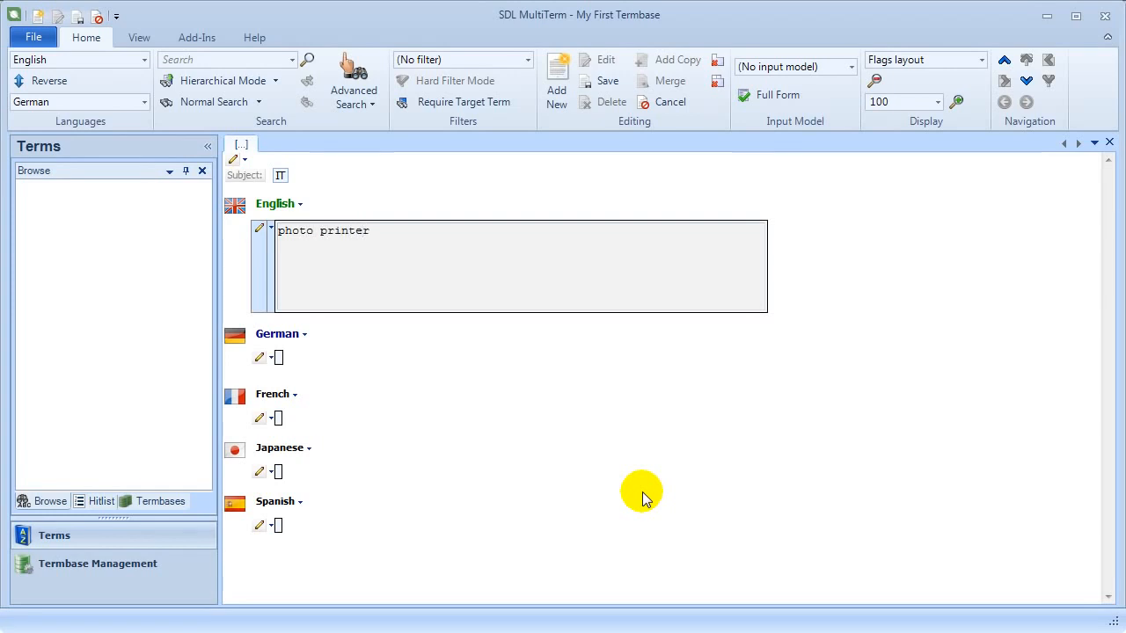
pyautogui.press('Return')
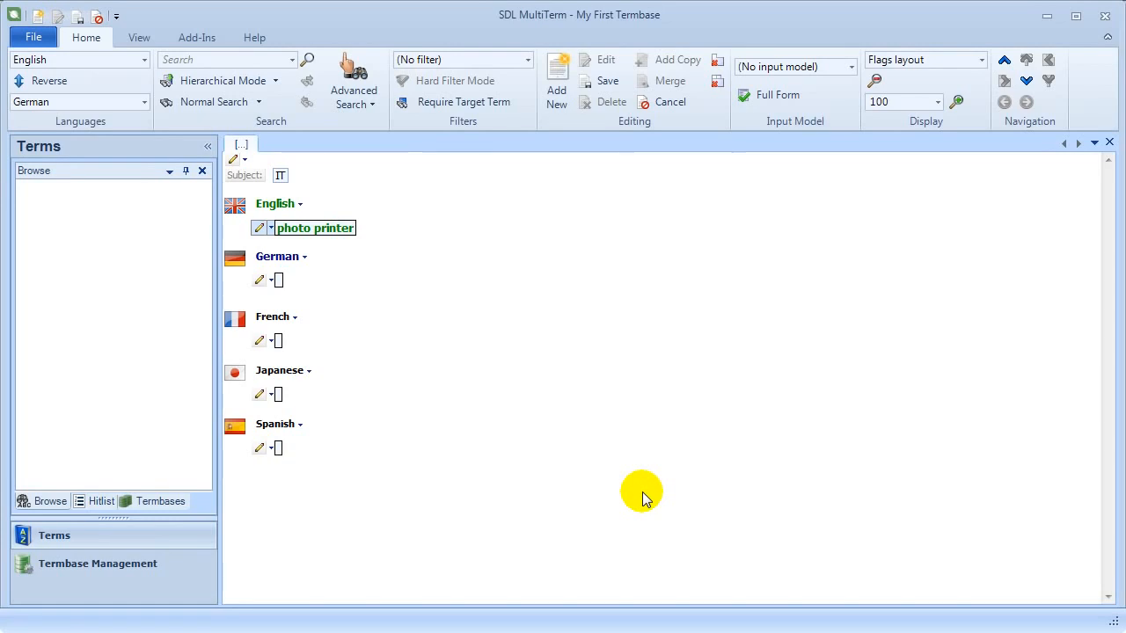
# Step: Enter "Fotodrucker" as the German term and "imprimante photo" as the French term
pyautogui.press('Tab')
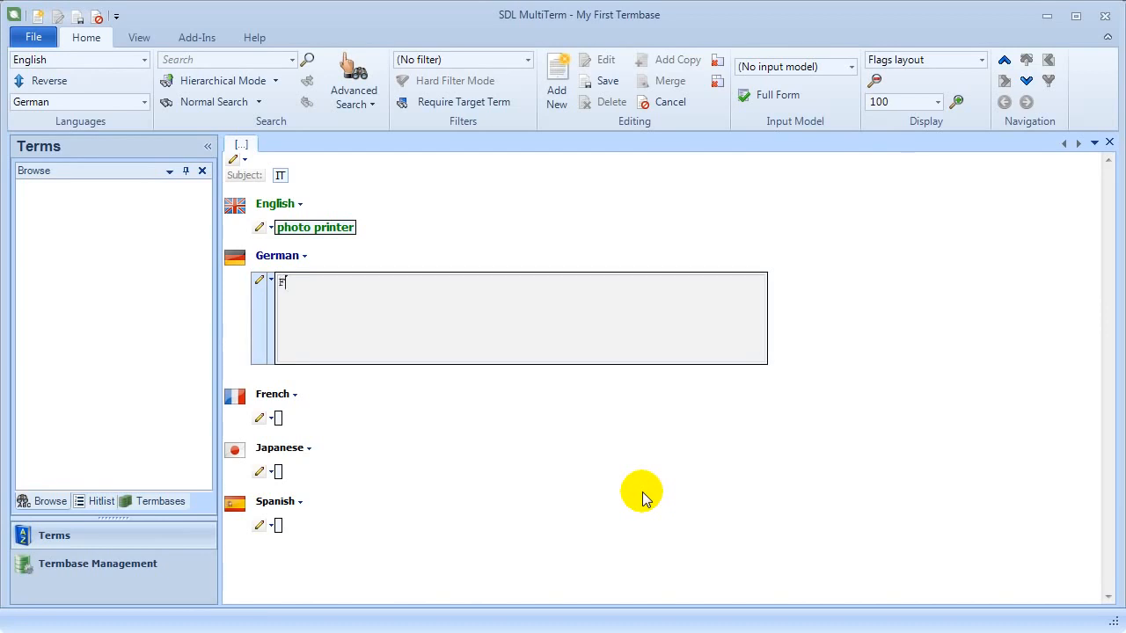
pyautogui.write('Fotodrucker')
pyautogui.press('Return')
pyautogui.press('Tab')
pyautogui.write('imp')
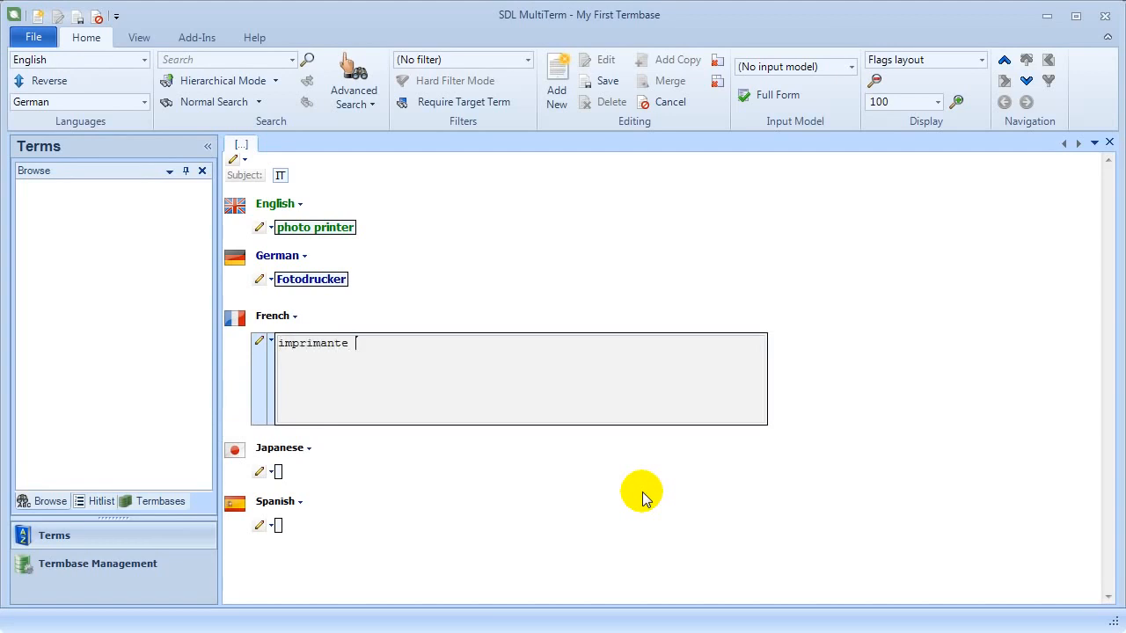
pyautogui.write('rimante photo')
pyautogui.press('Return')
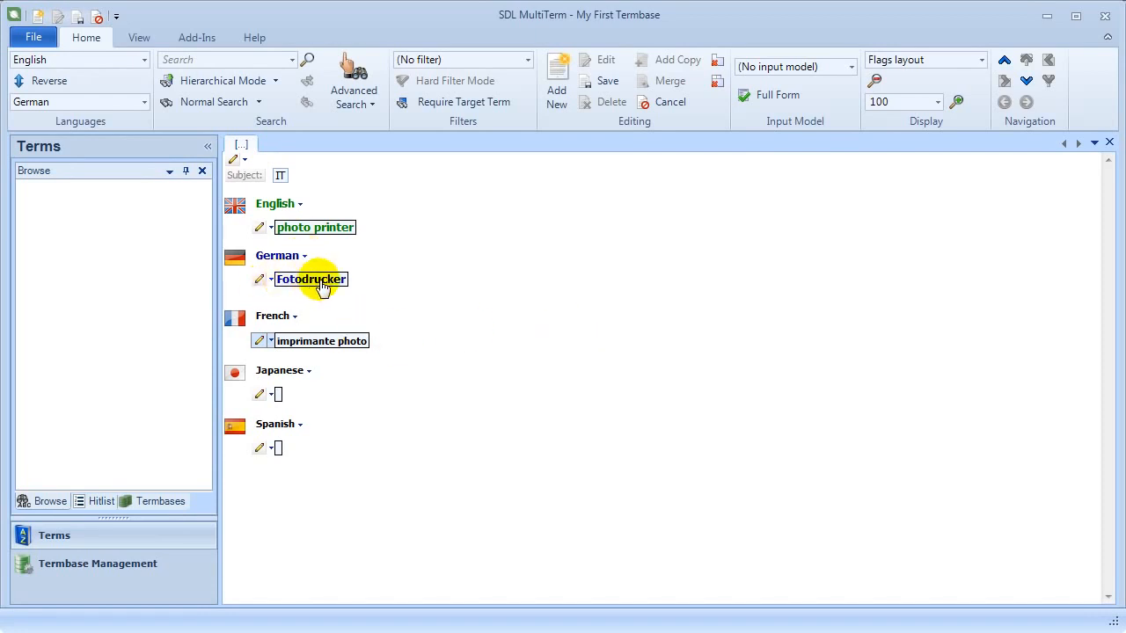
# Step: Add "Photodrucker" as a second German term of the entry
pyautogui.click(306, 257)
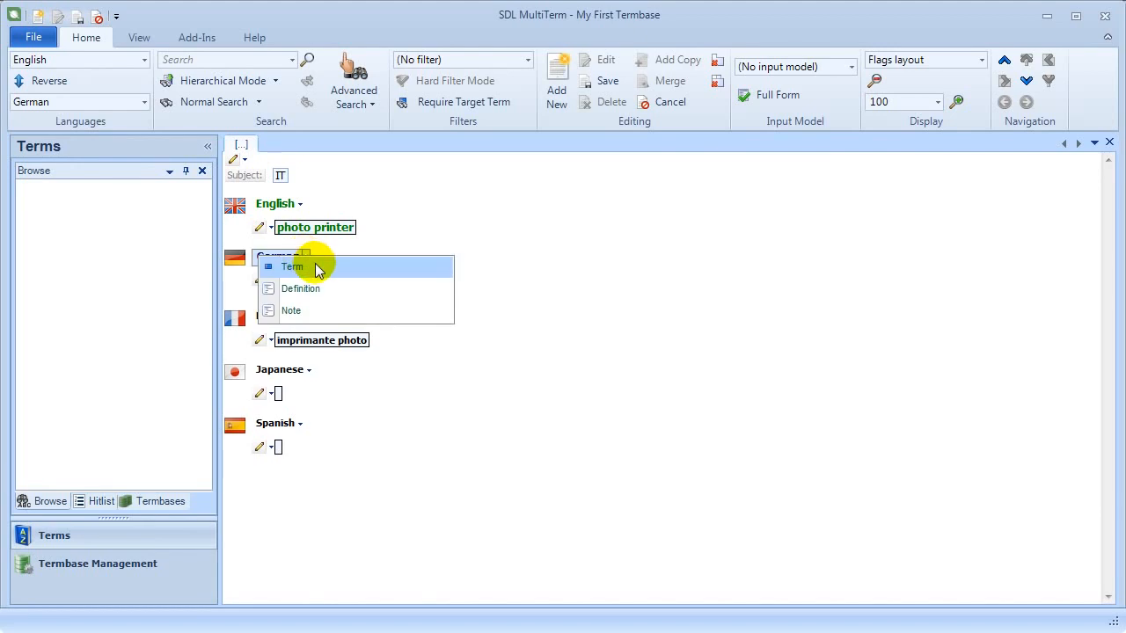
pyautogui.click(314, 264)
pyautogui.write('Photodrucker')
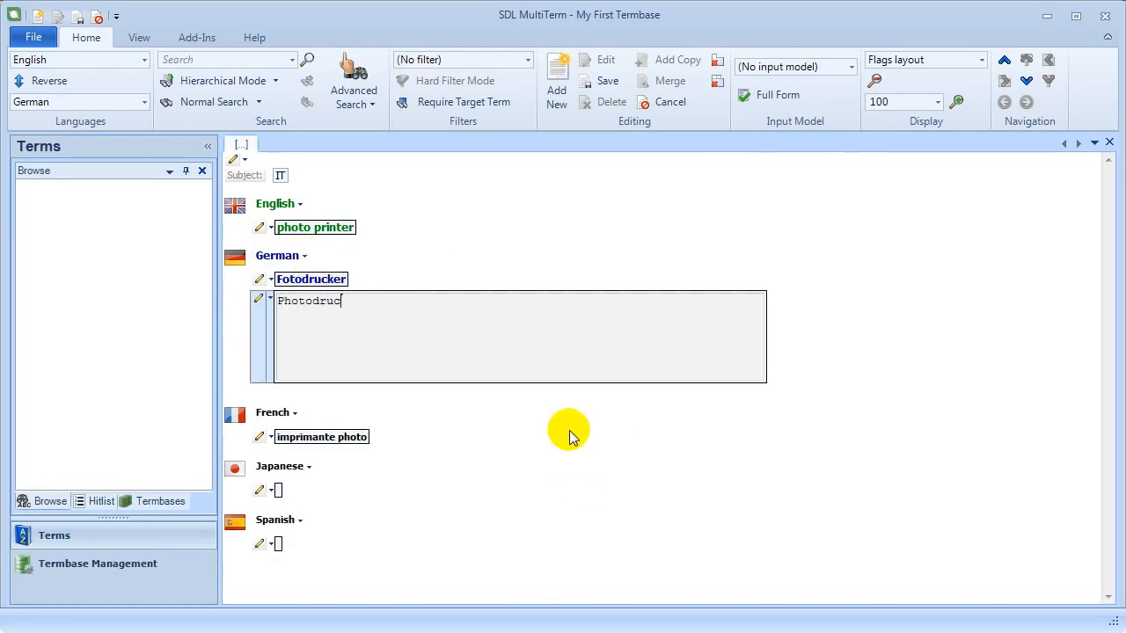
pyautogui.press('Return')
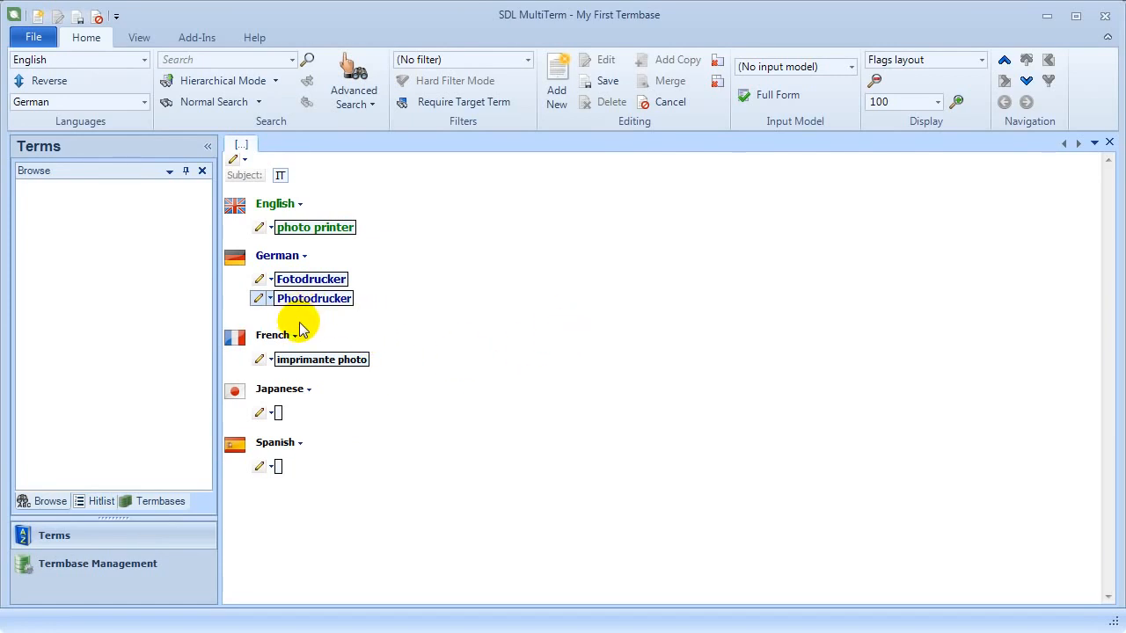
# Step: Add a Note to the German term Photodrucker reading "This is the old spelling, don't use!"
pyautogui.click(269, 300)
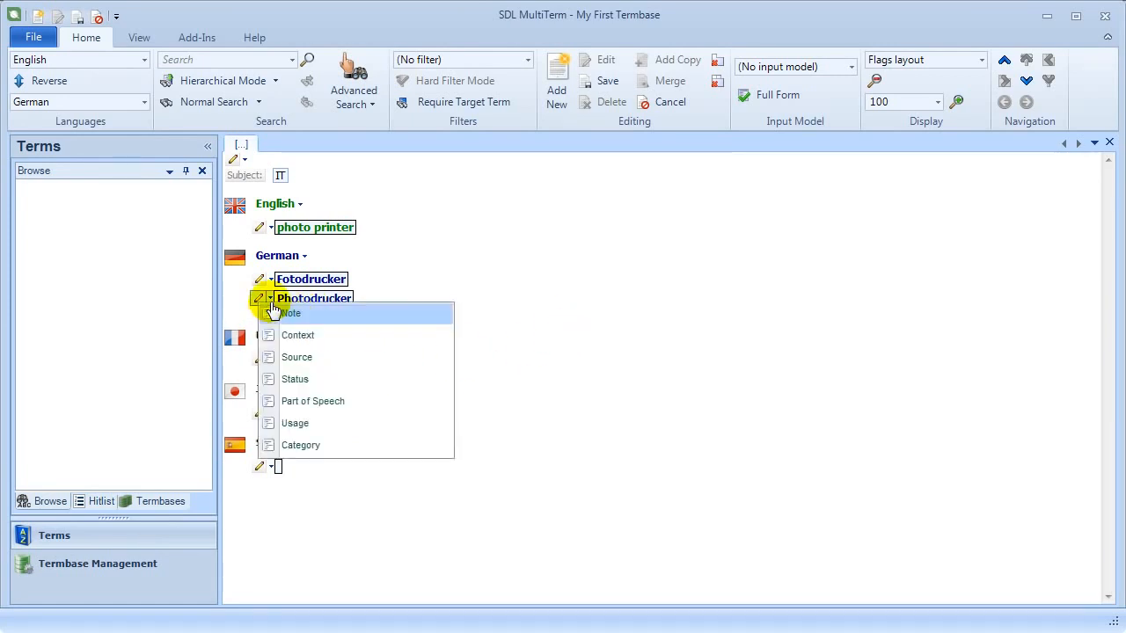
pyautogui.click(318, 314)
pyautogui.write('This i')
pyautogui.write('s the ols ')
pyautogui.write('spelling, ')
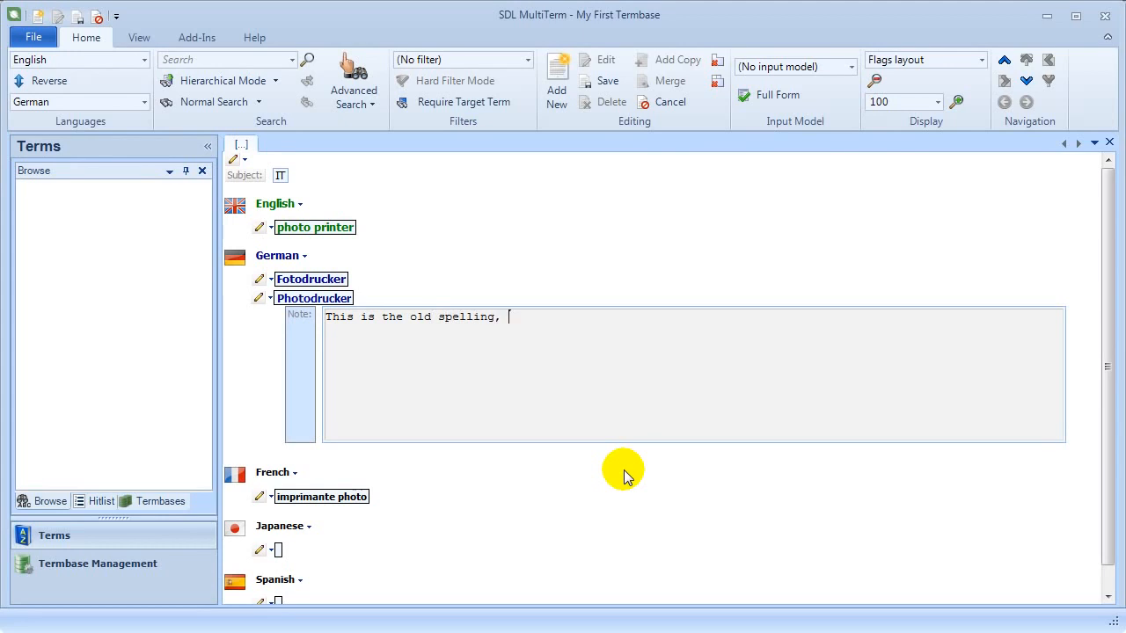
pyautogui.write("don't use!")
pyautogui.click(625, 476)
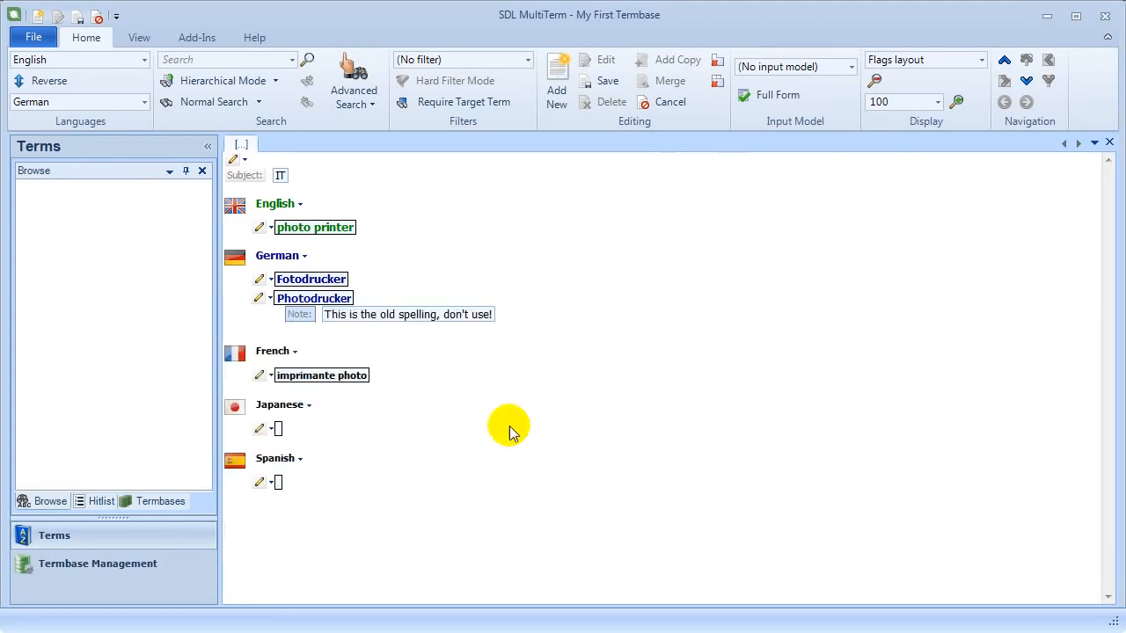
# Step: Add a Status field set to deprecated to the German term Photodrucker and save the entry
pyautogui.click(267, 299)
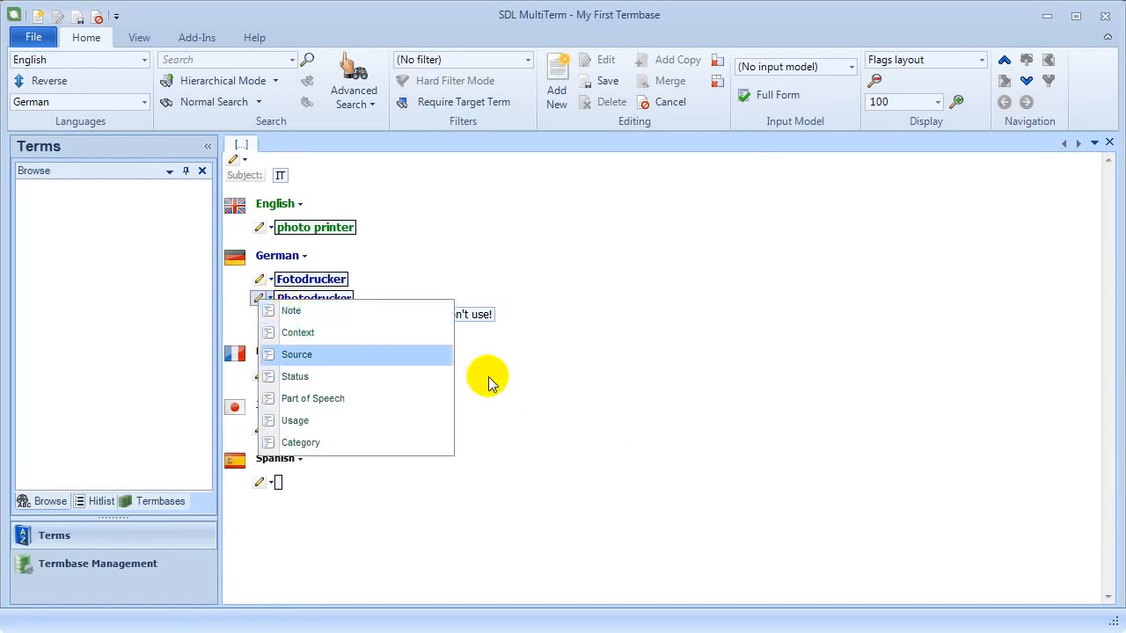
pyautogui.click(319, 376)
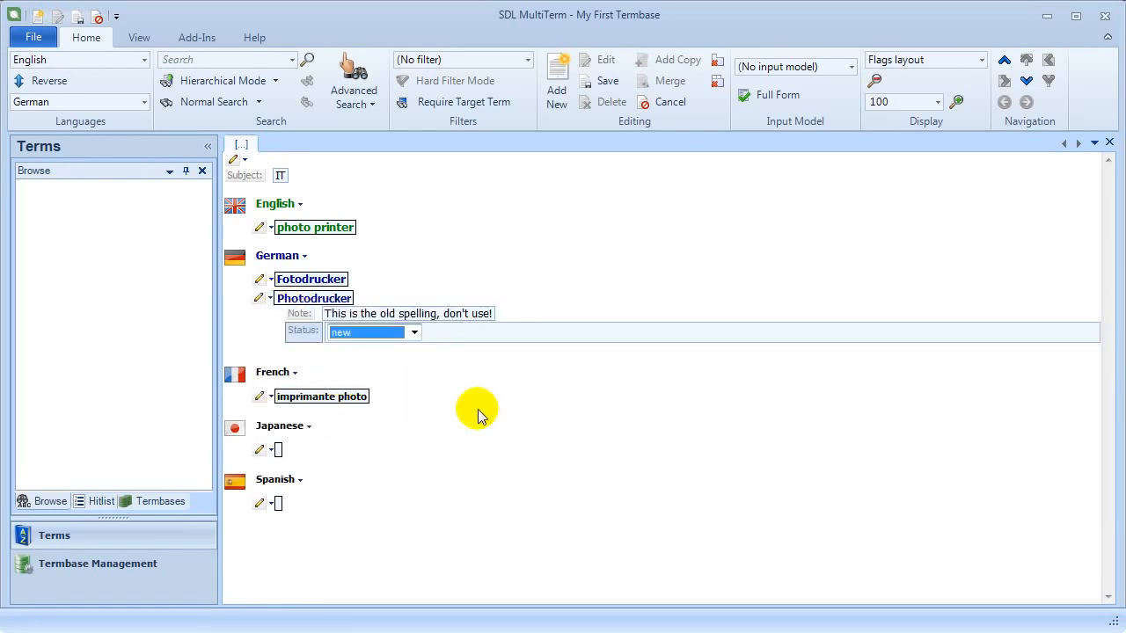
pyautogui.click(414, 332)
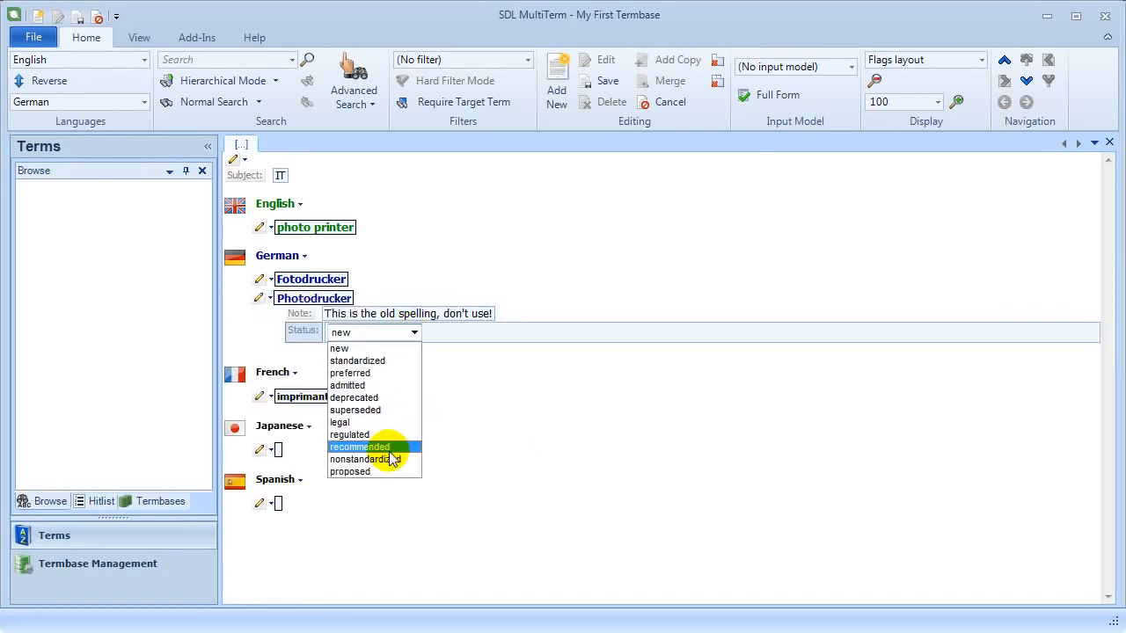
pyautogui.click(361, 399)
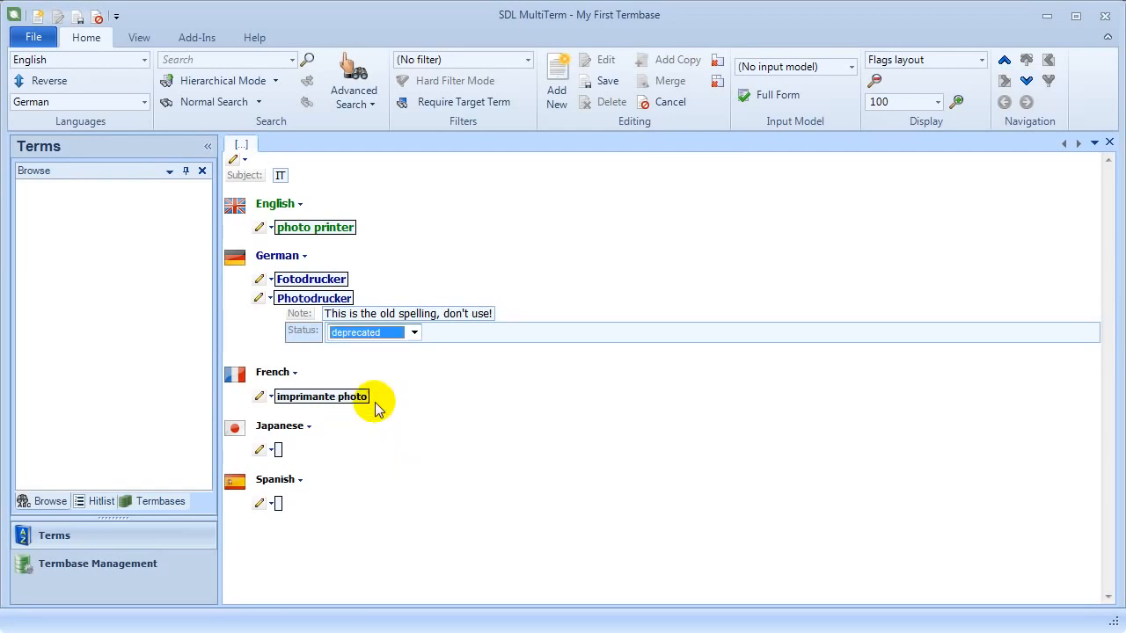
pyautogui.click(572, 407)
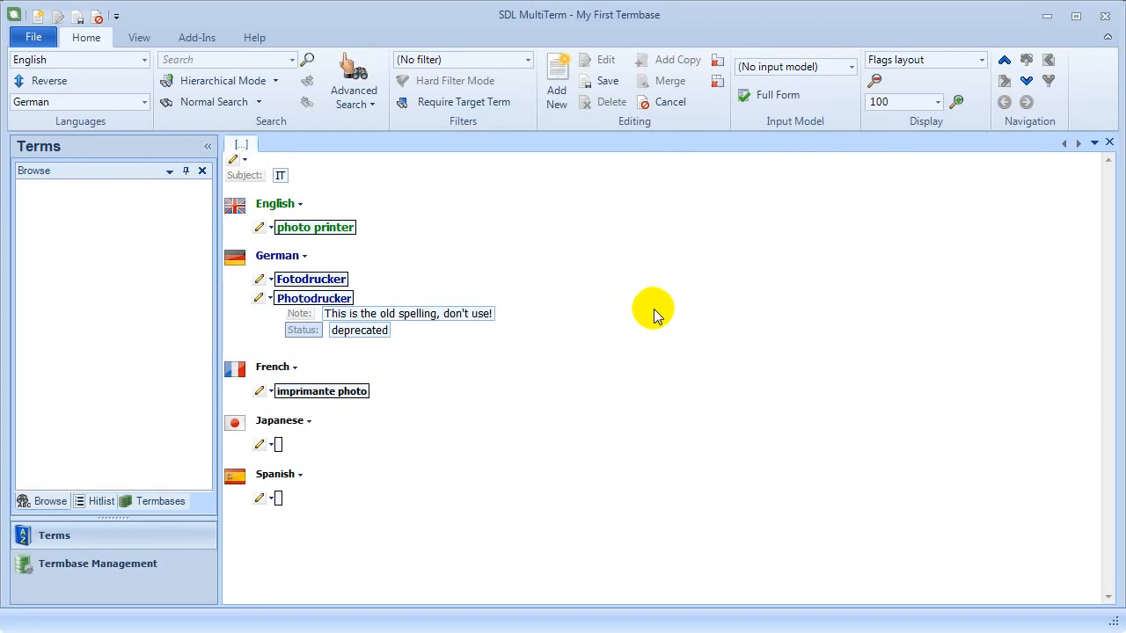
pyautogui.click(604, 84)
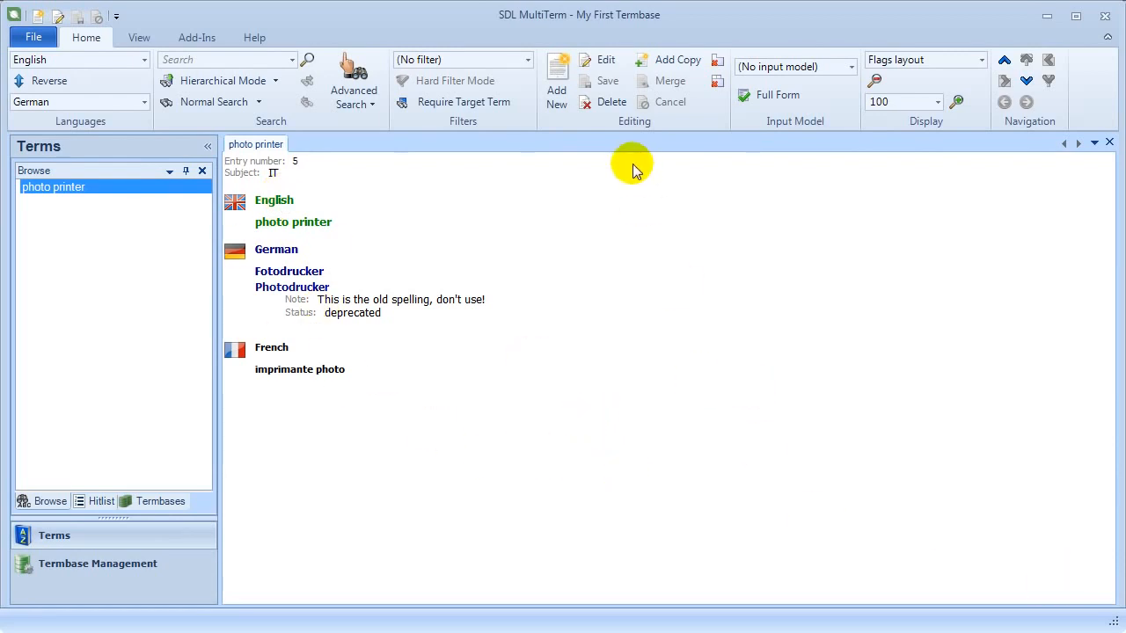
# Step: Reopen the photo printer entry for editing, add PhotoPrinter.jpg as an entry-level Graphic, and save the entry
pyautogui.click(601, 59)
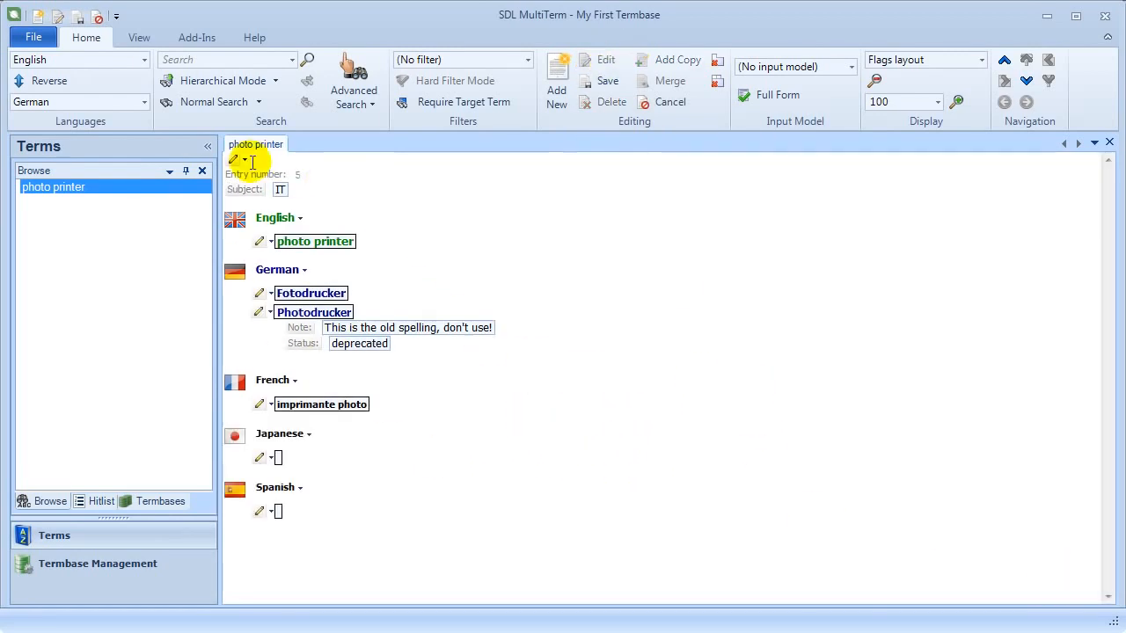
pyautogui.click(240, 160)
pyautogui.click(298, 174)
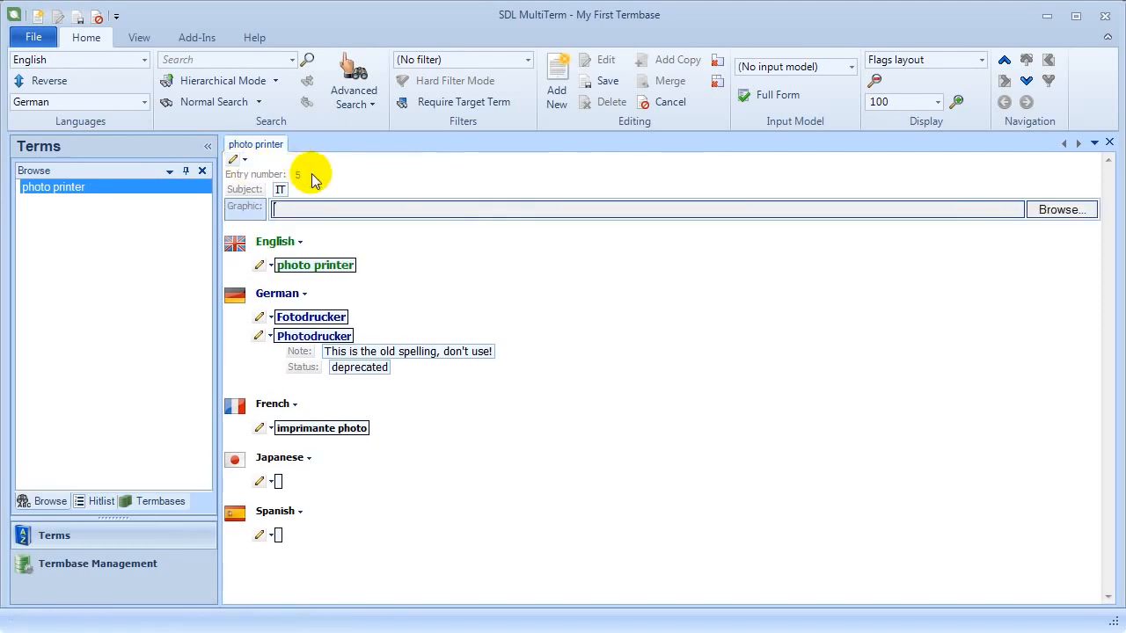
pyautogui.click(1060, 209)
pyautogui.click(482, 215)
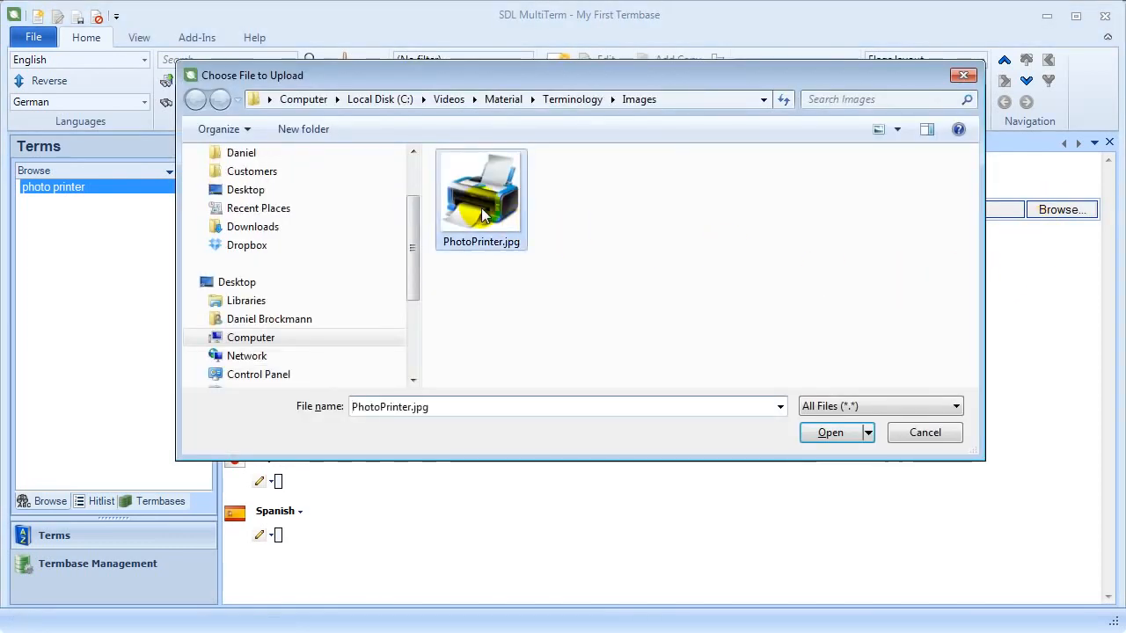
pyautogui.doubleClick(482, 216)
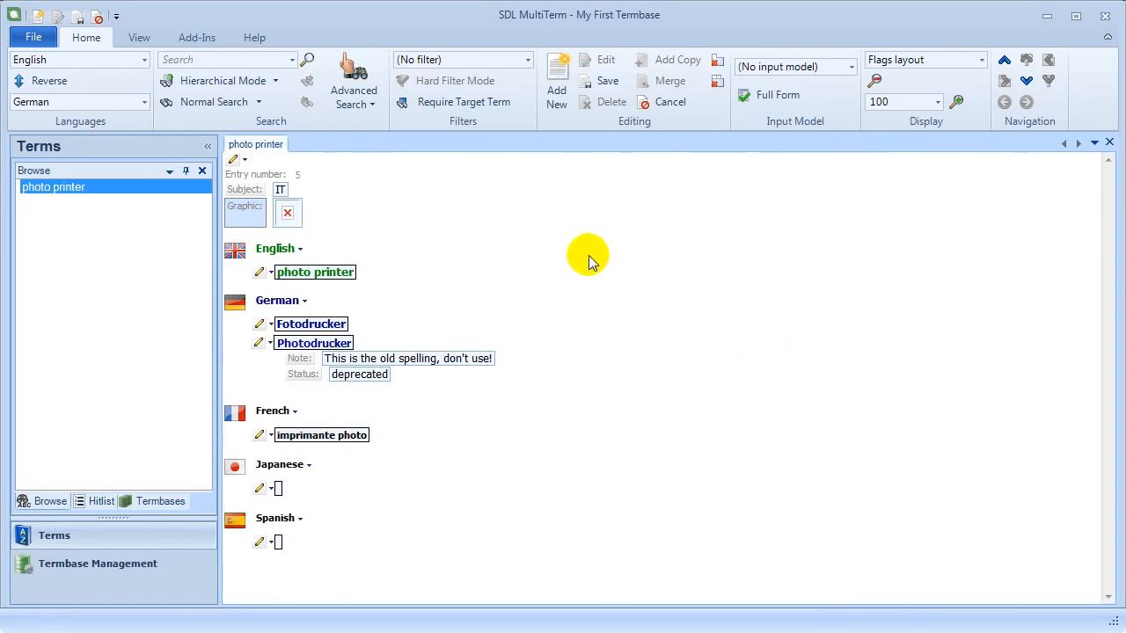
pyautogui.click(602, 79)
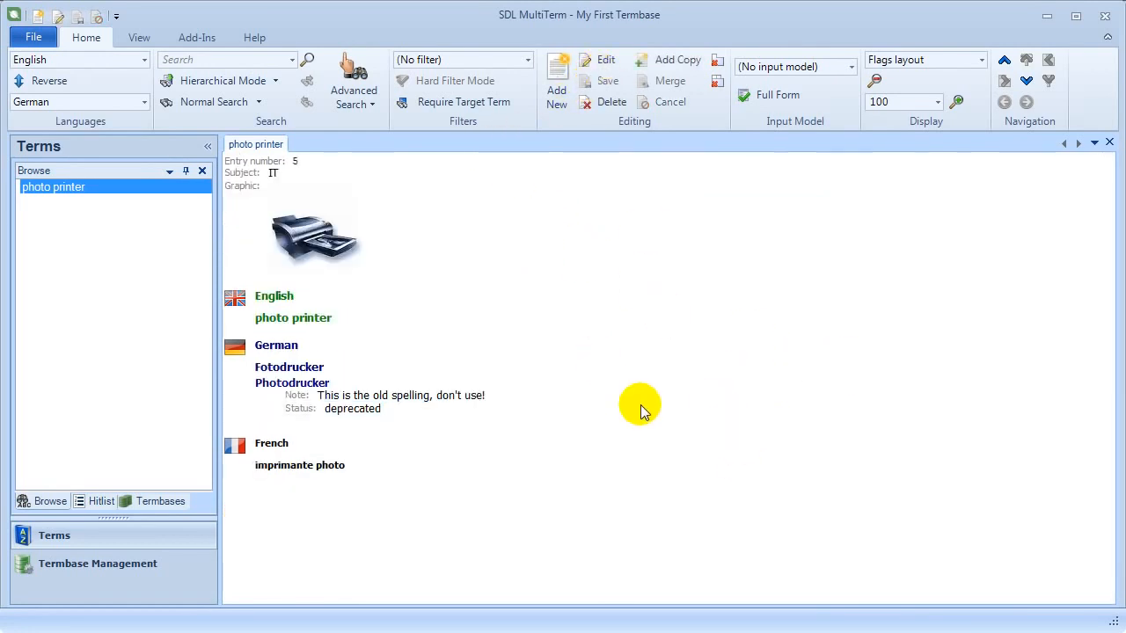